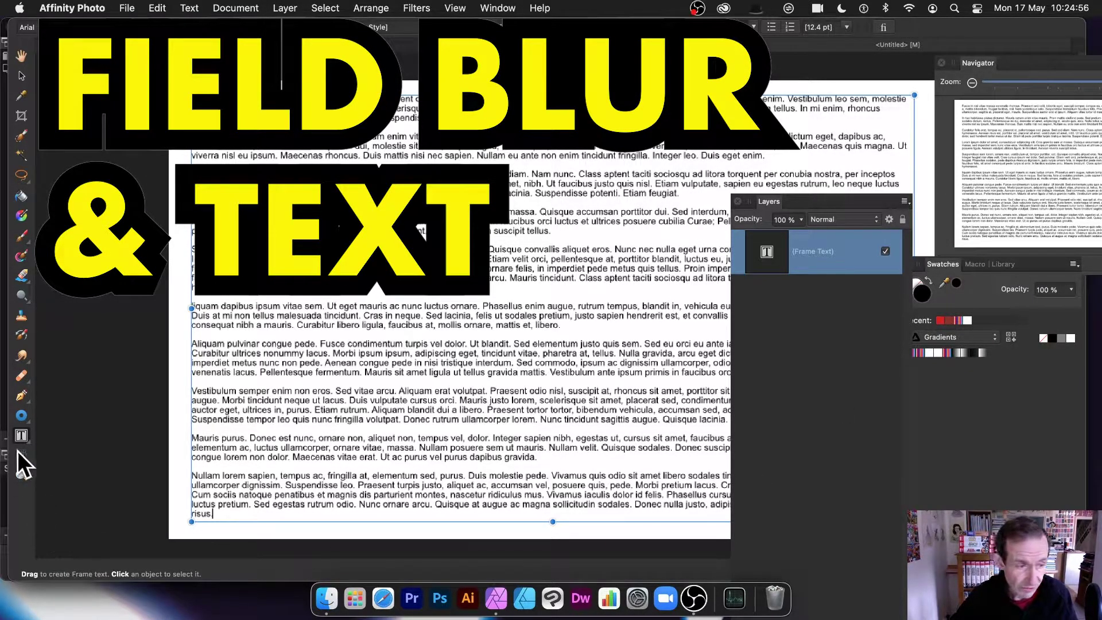
Open the text tool choices and the Text menu, which holds Insert Filler Text.
click(21, 436)
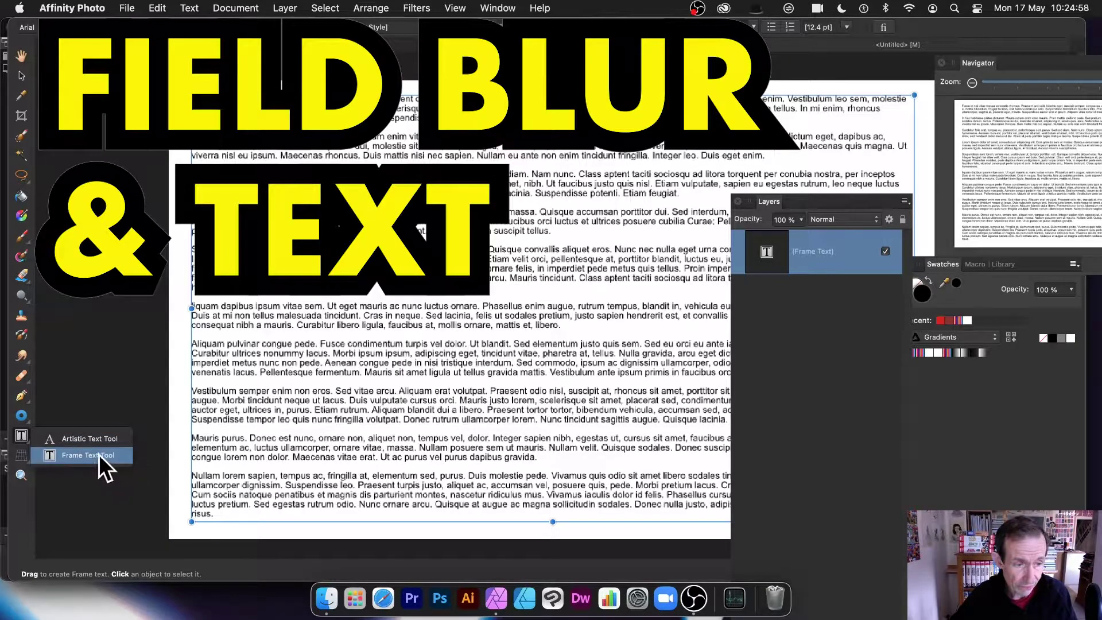
click(189, 8)
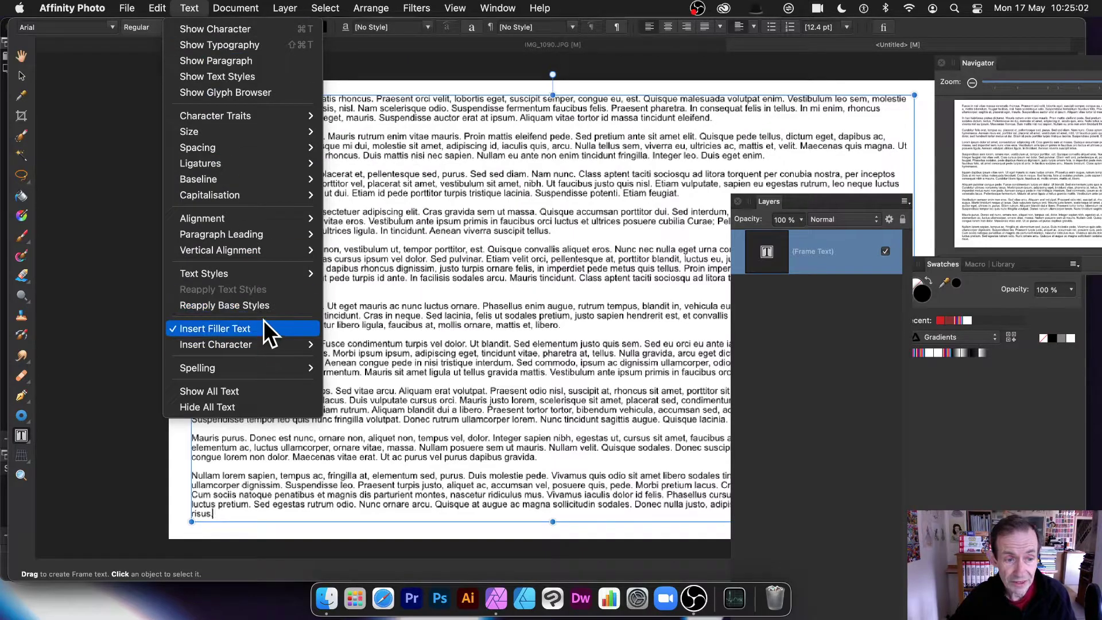
Choose Filters > Blur > Field Blur, rasterising the filler text into a pixel layer.
mouse_move(416, 12)
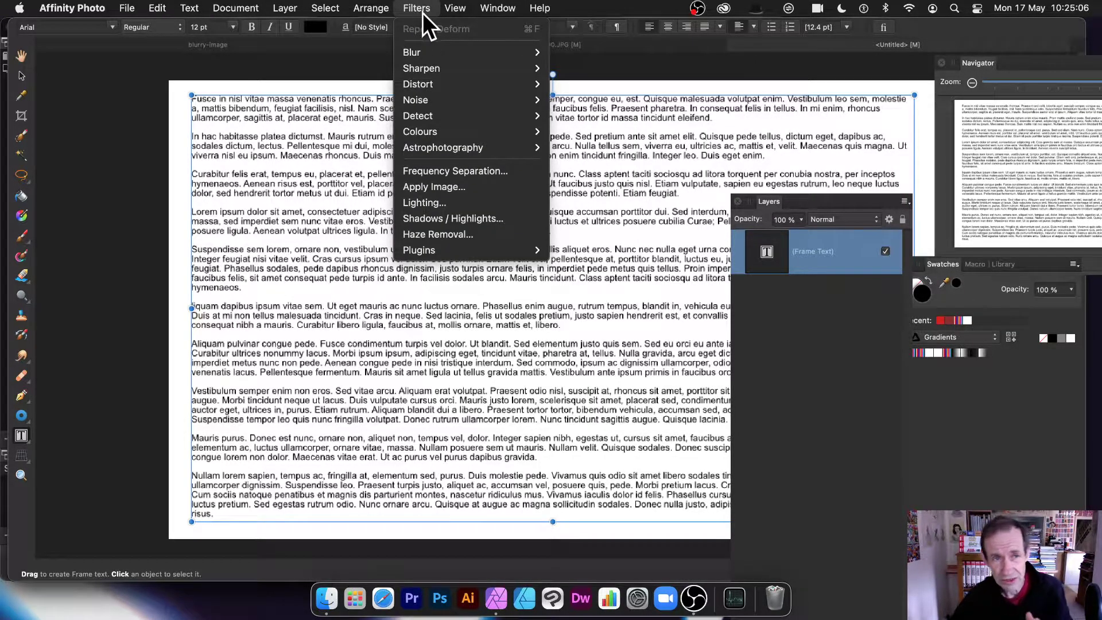
mouse_move(284, 8)
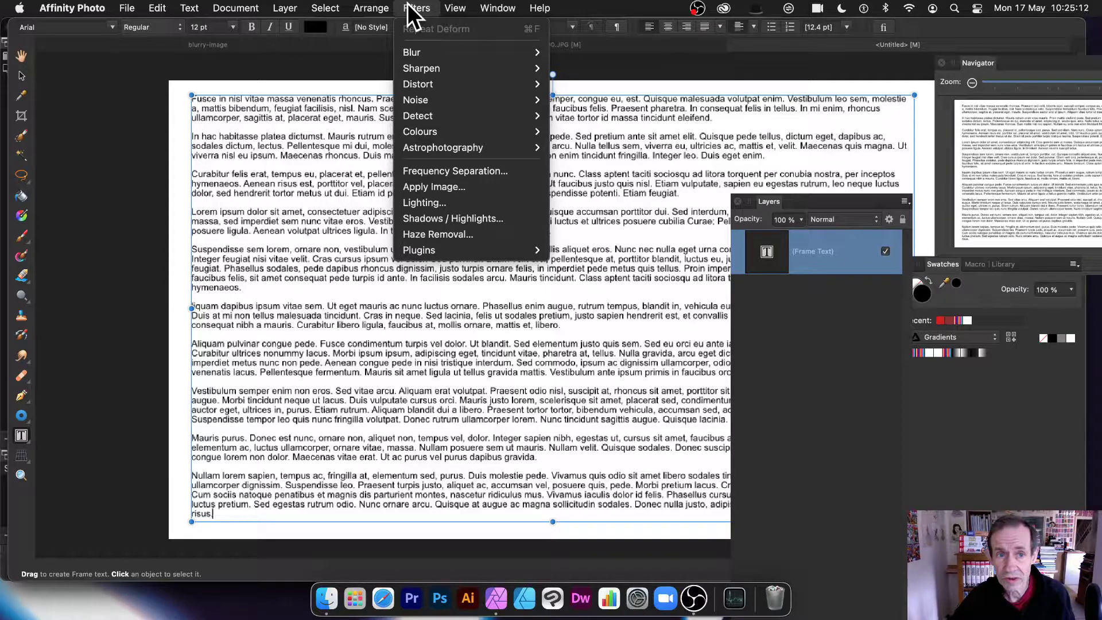
mouse_move(409, 53)
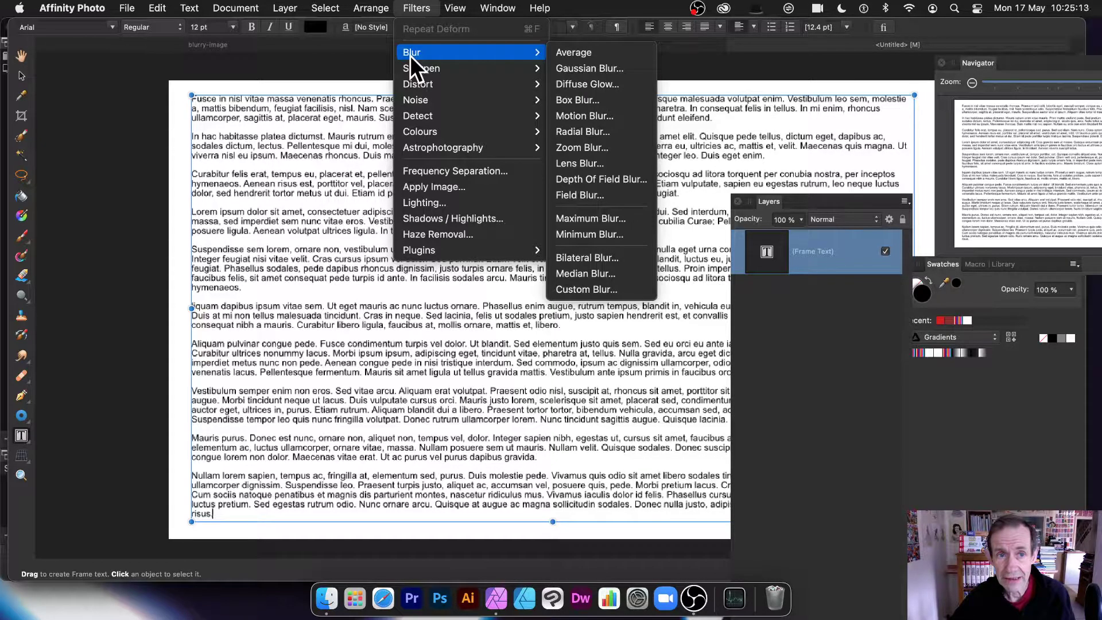
click(603, 194)
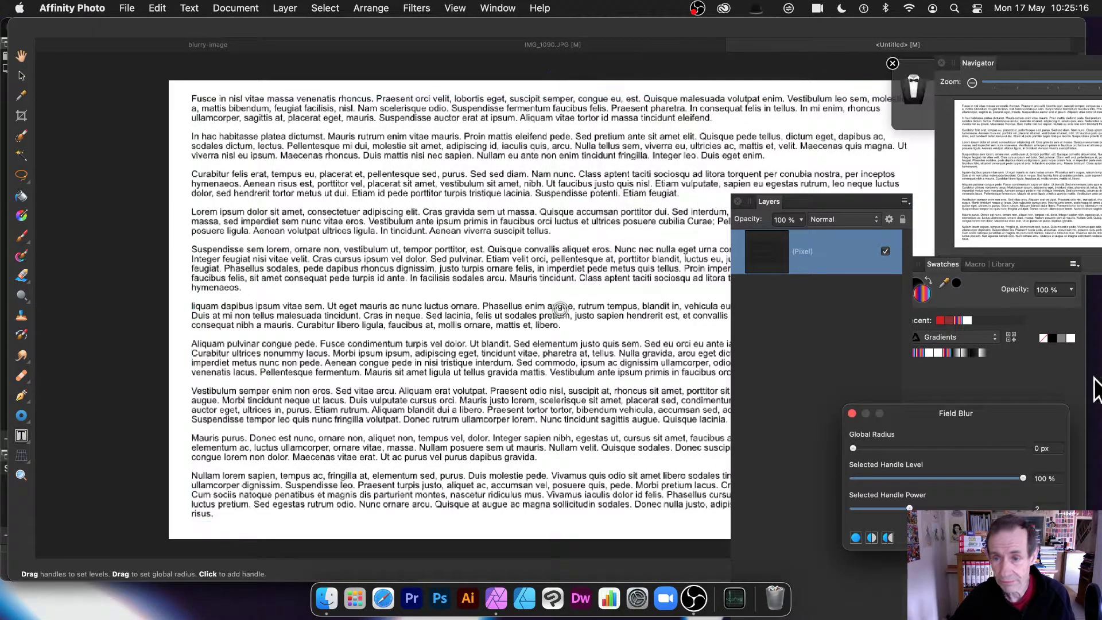
Set the Field Blur global radius to 29 px, moving the dialog, Layers and Swatches panels off the text.
drag(969, 415, 439, 301)
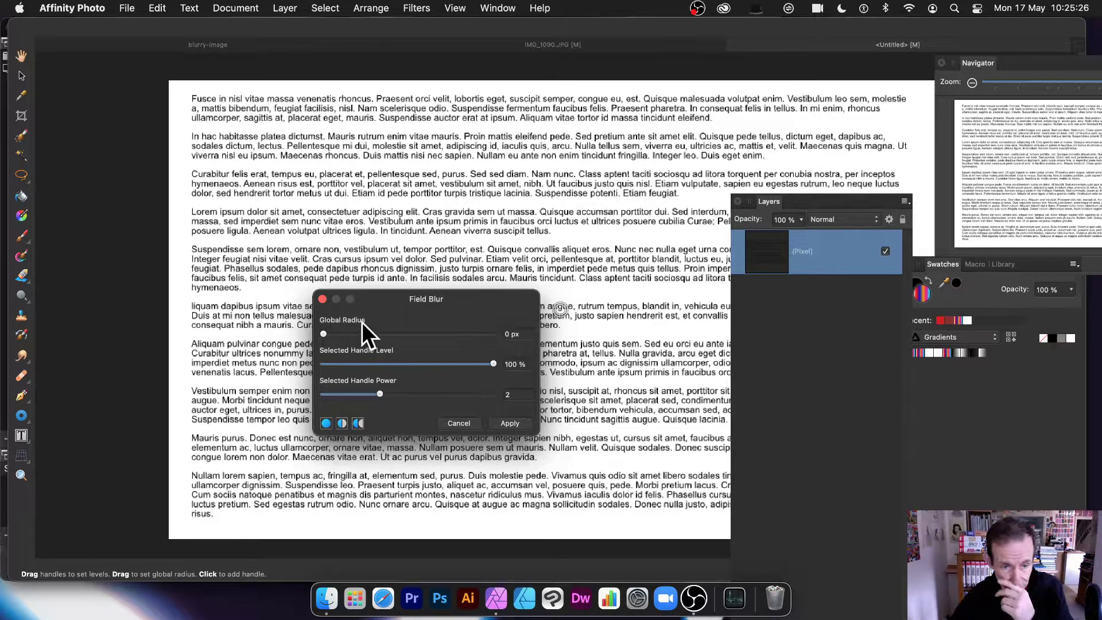
drag(361, 335, 397, 332)
drag(452, 289, 903, 306)
drag(772, 198, 1041, 241)
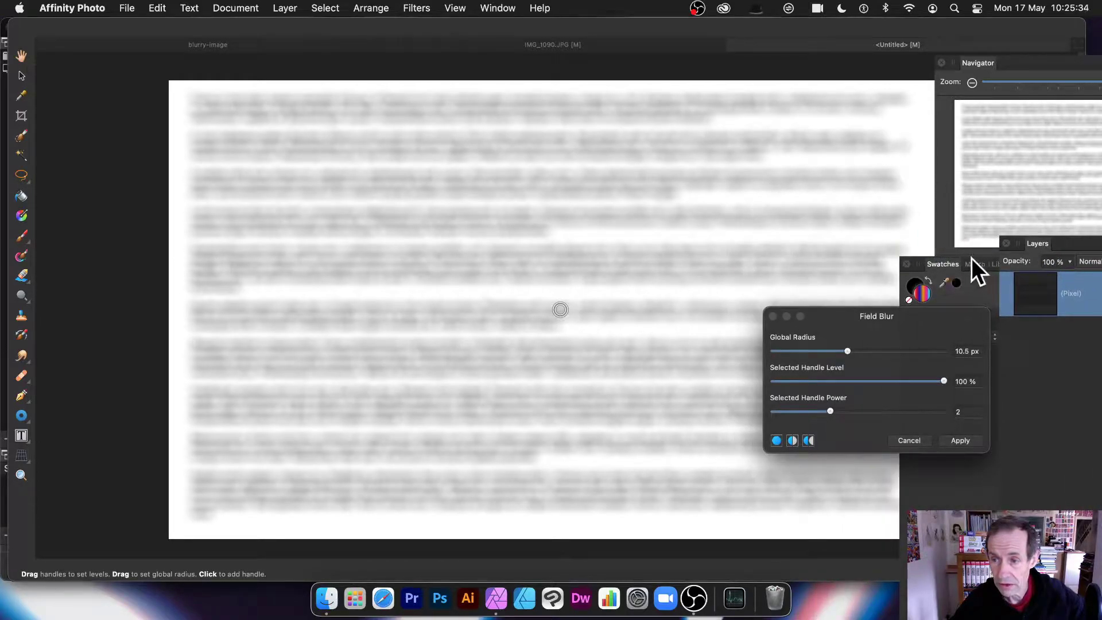
drag(921, 263, 986, 235)
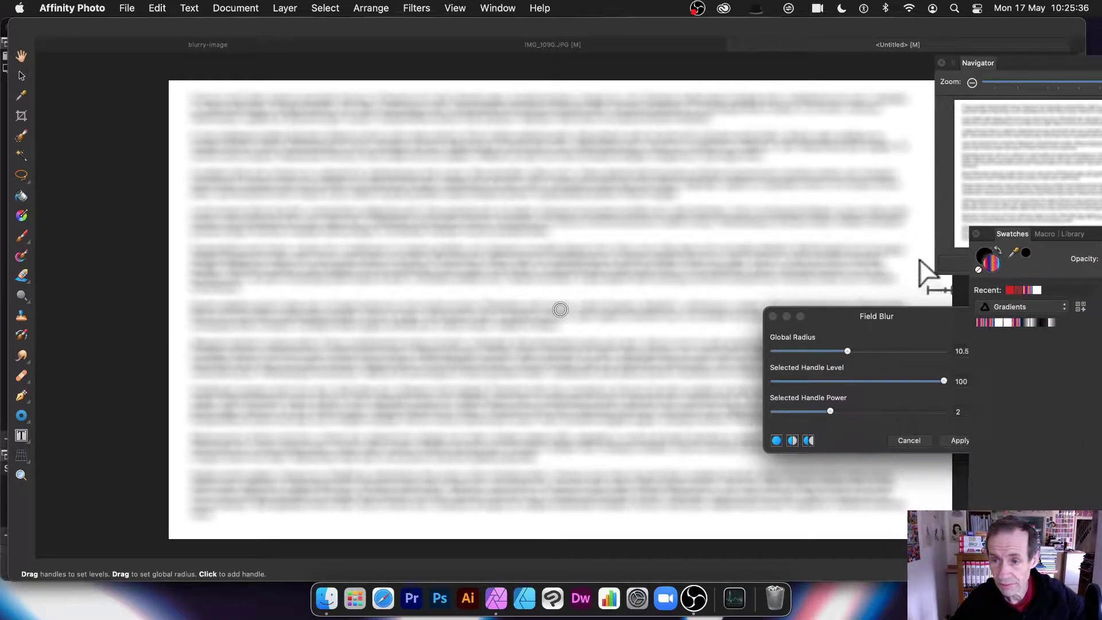
drag(900, 311, 939, 373)
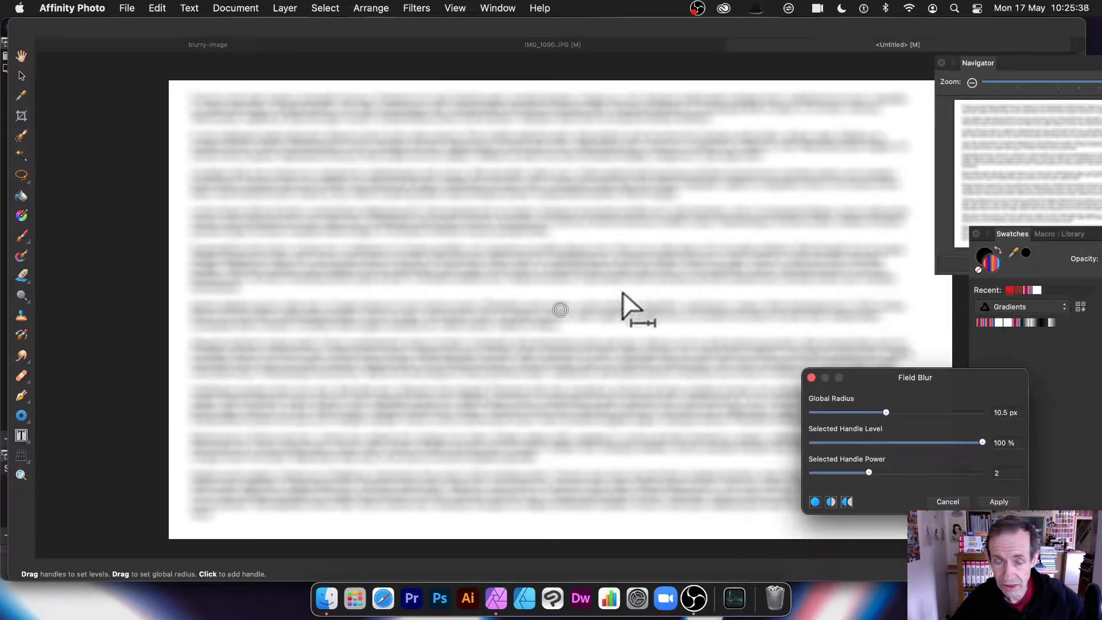
drag(886, 412, 921, 412)
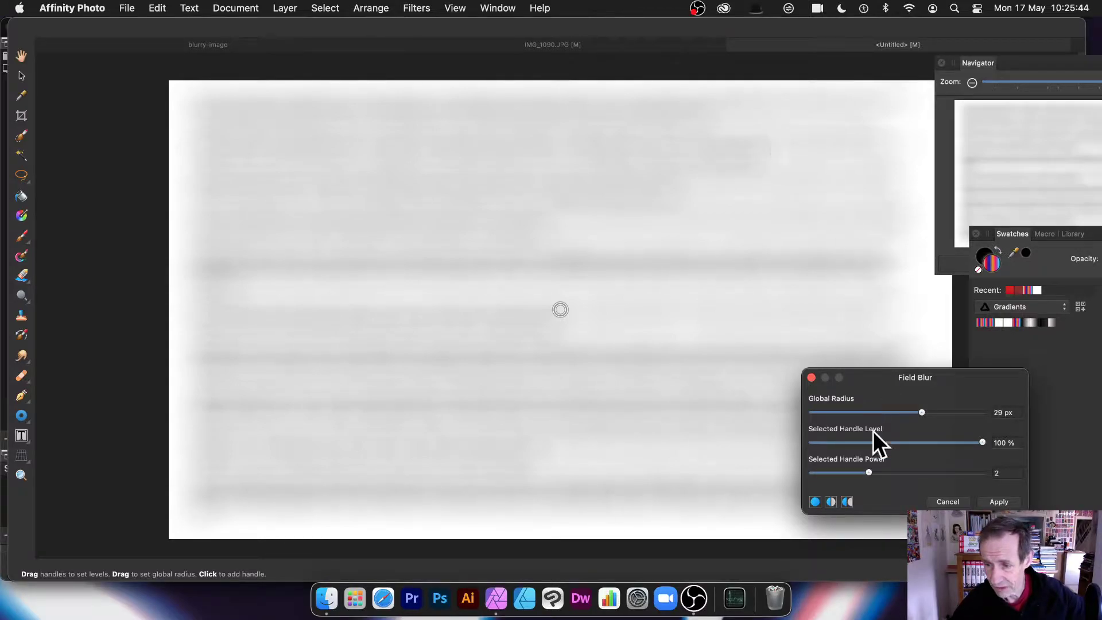
Add an upper-left blur handle at 0% level with power about 1.668, sharpening the left text.
click(567, 311)
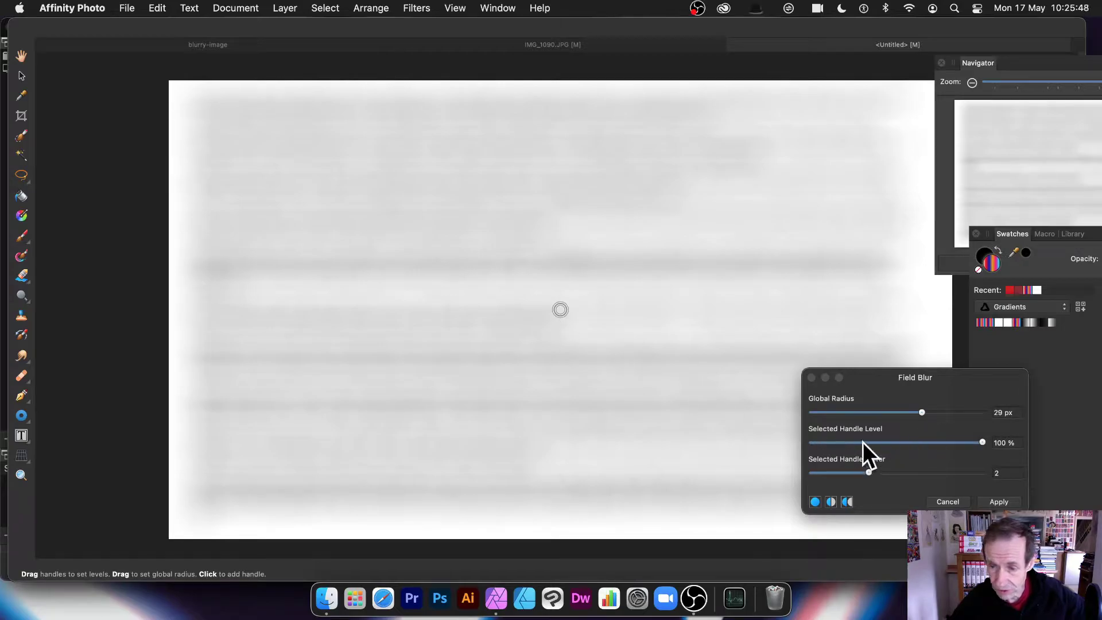
drag(863, 442, 931, 443)
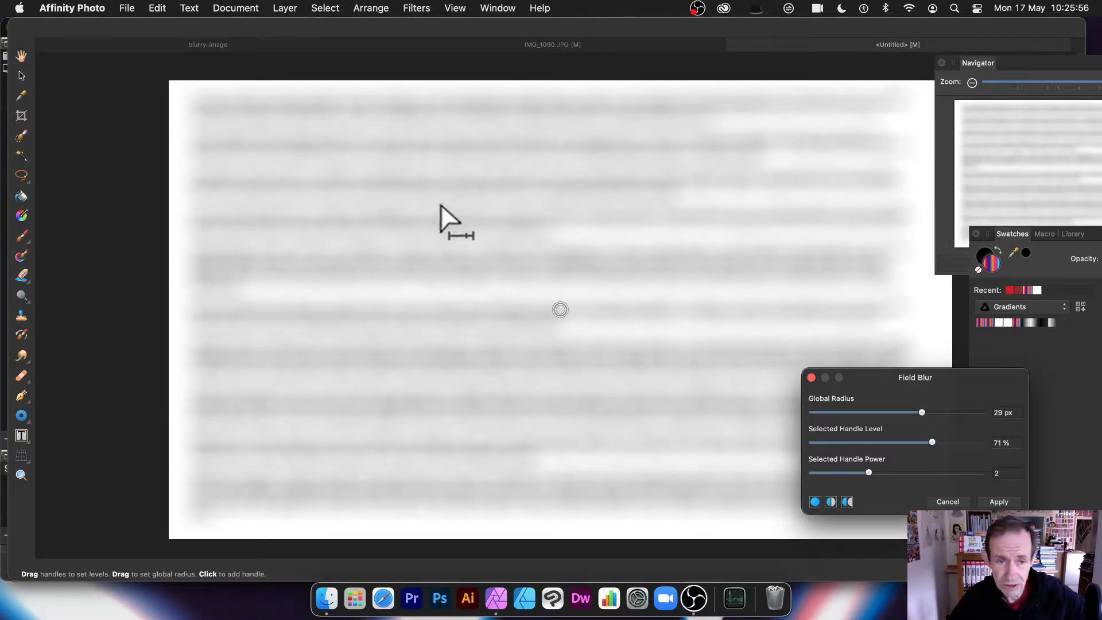
click(291, 157)
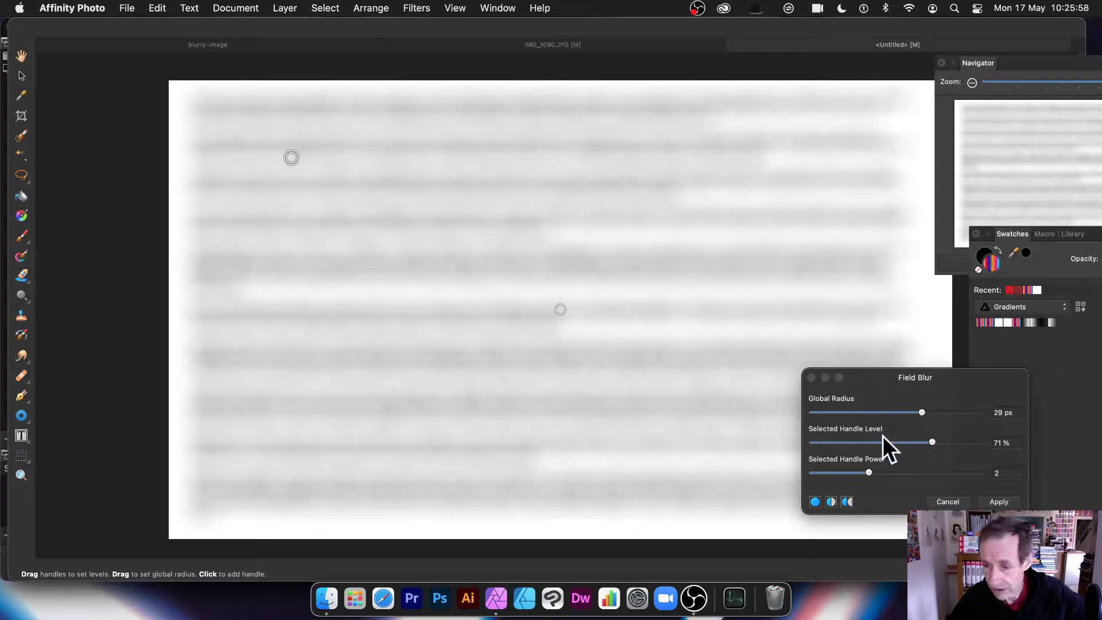
drag(847, 442, 823, 442)
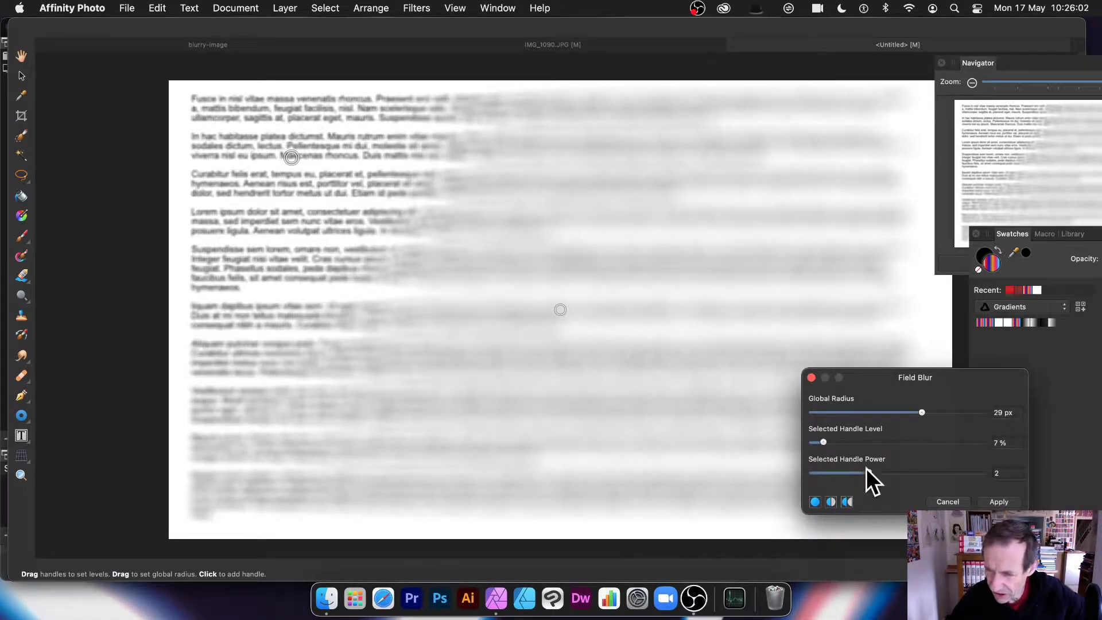
drag(867, 473, 972, 470)
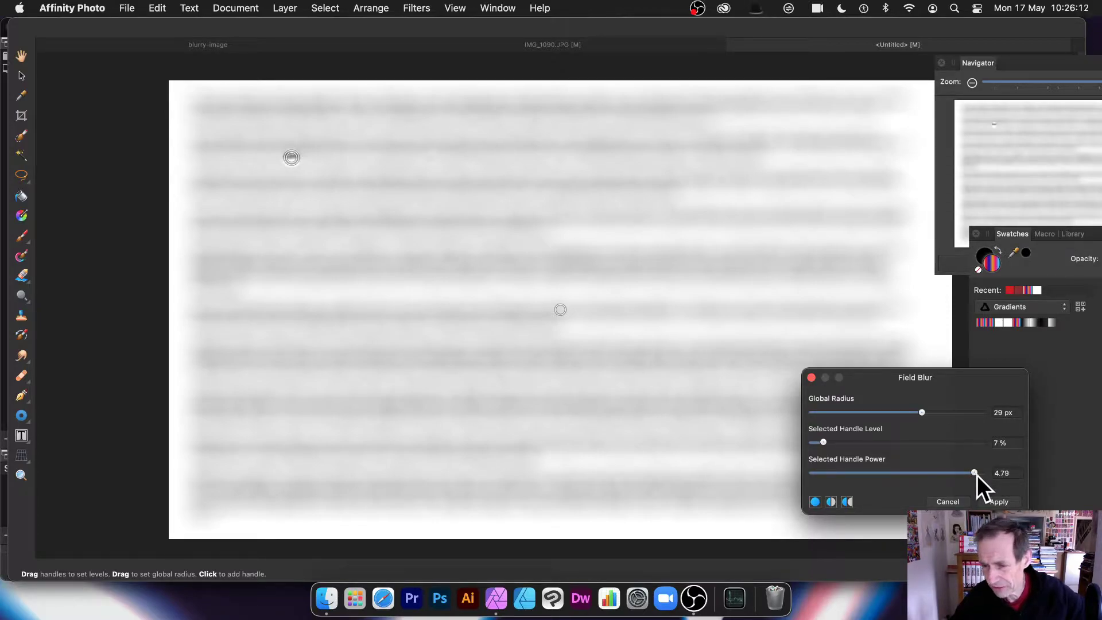
mouse_move(976, 473)
mouse_down()
mouse_move(852, 473)
mouse_move(980, 471)
mouse_up()
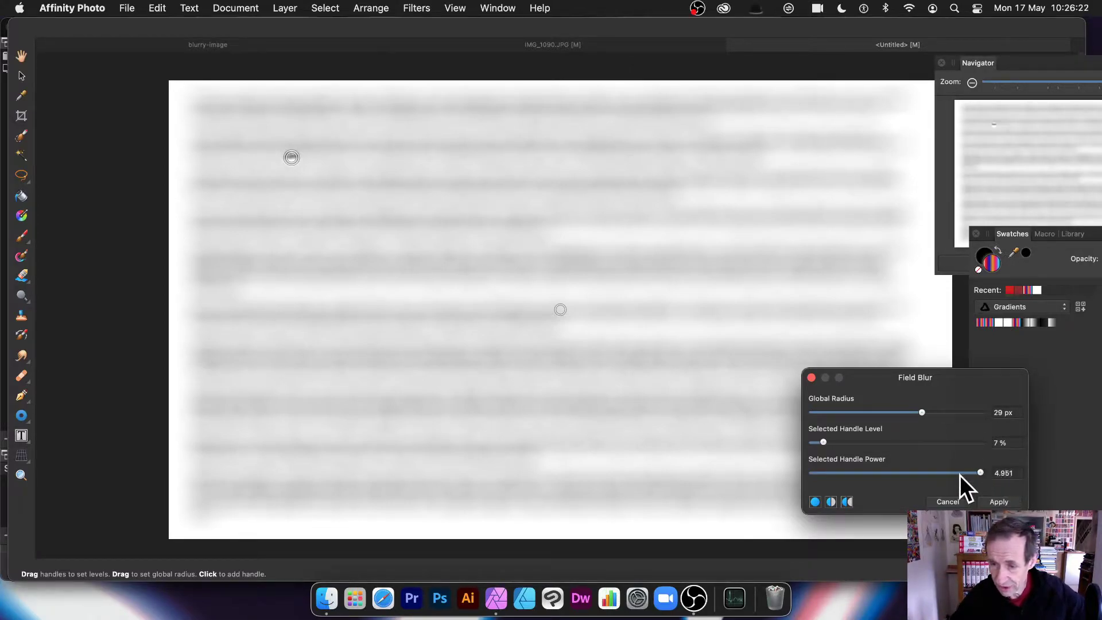
drag(970, 473, 858, 474)
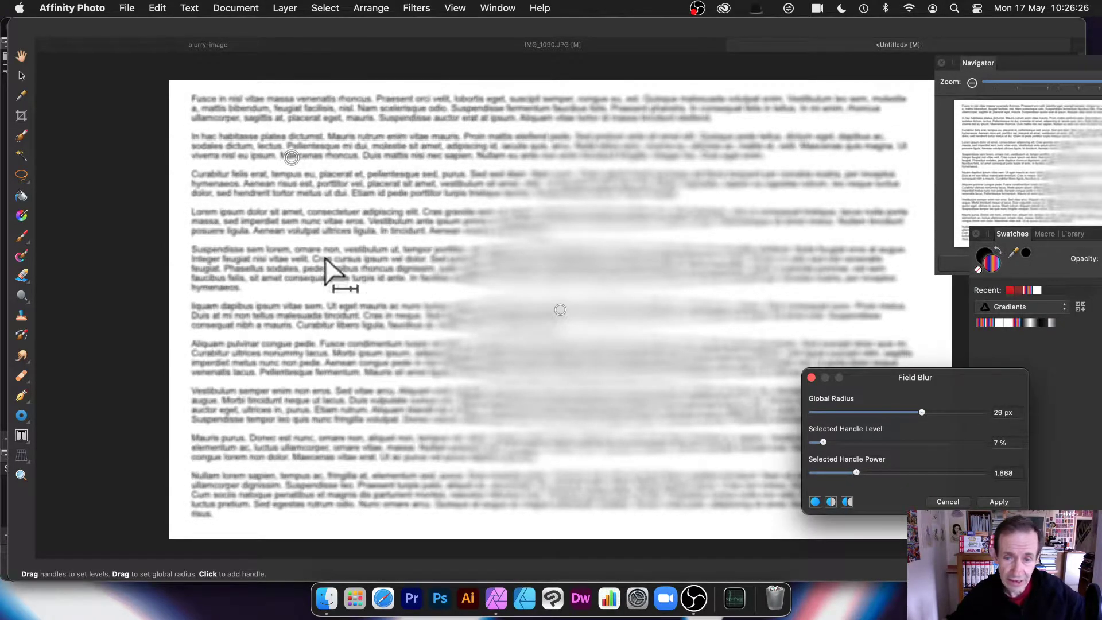
drag(822, 439, 809, 436)
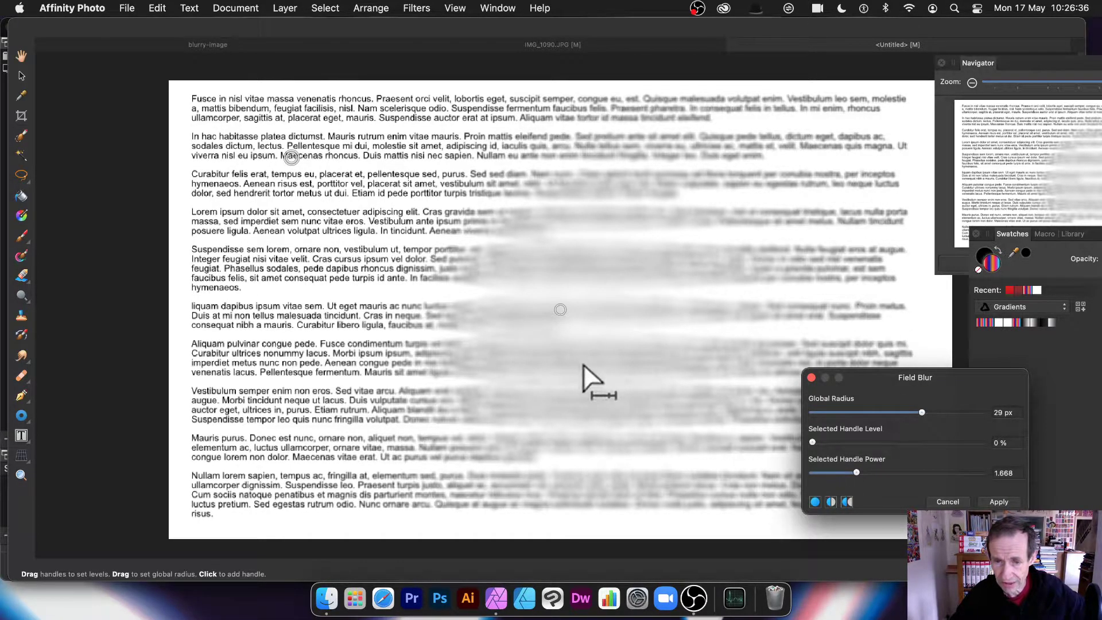
Add a third blur handle, lower the global radius to 18.4 px, and drag handles towards the top-left.
drag(556, 318, 577, 319)
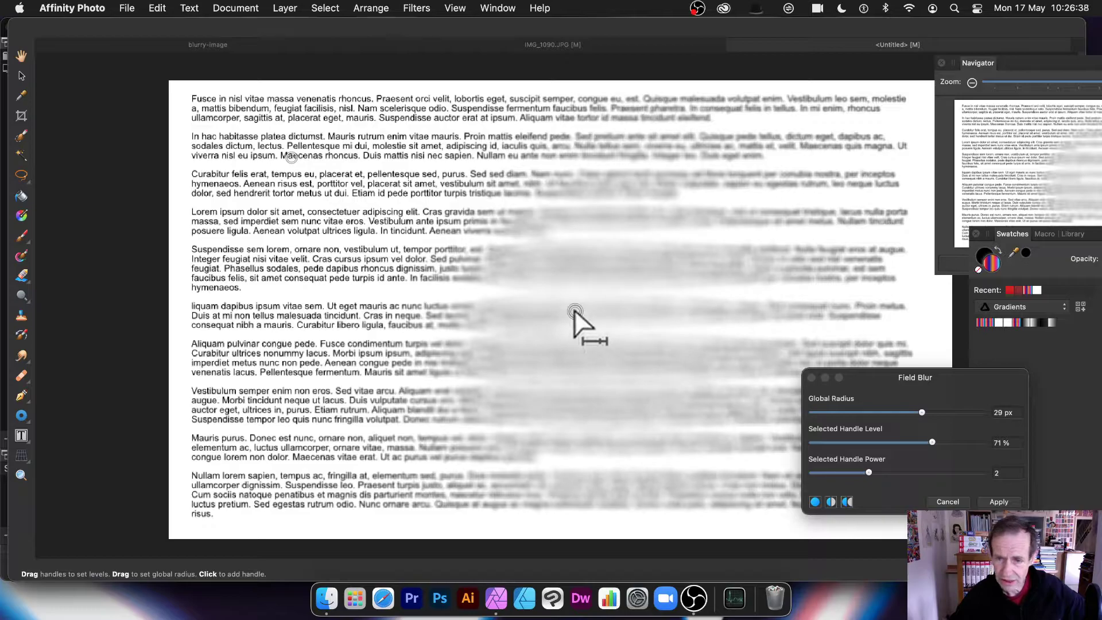
drag(738, 275, 735, 357)
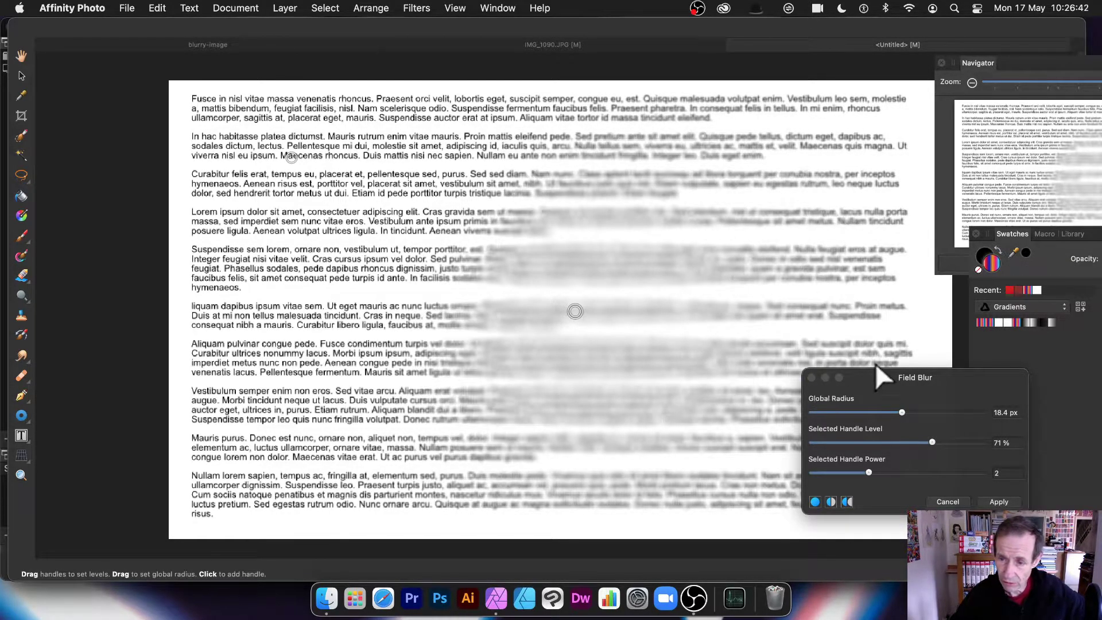
drag(878, 373, 949, 372)
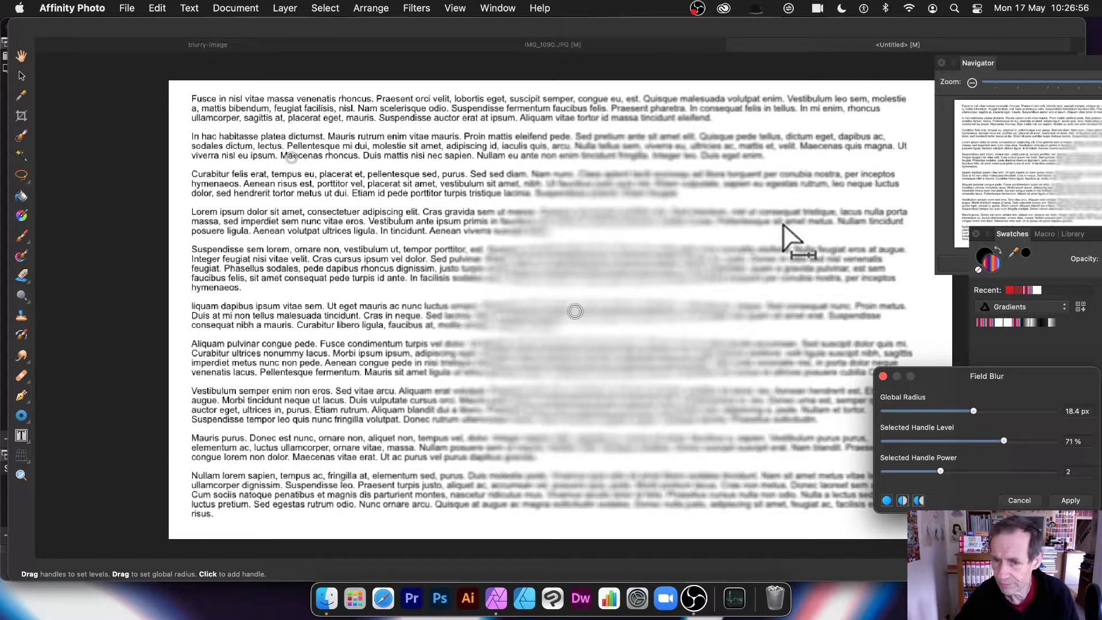
drag(575, 311, 292, 155)
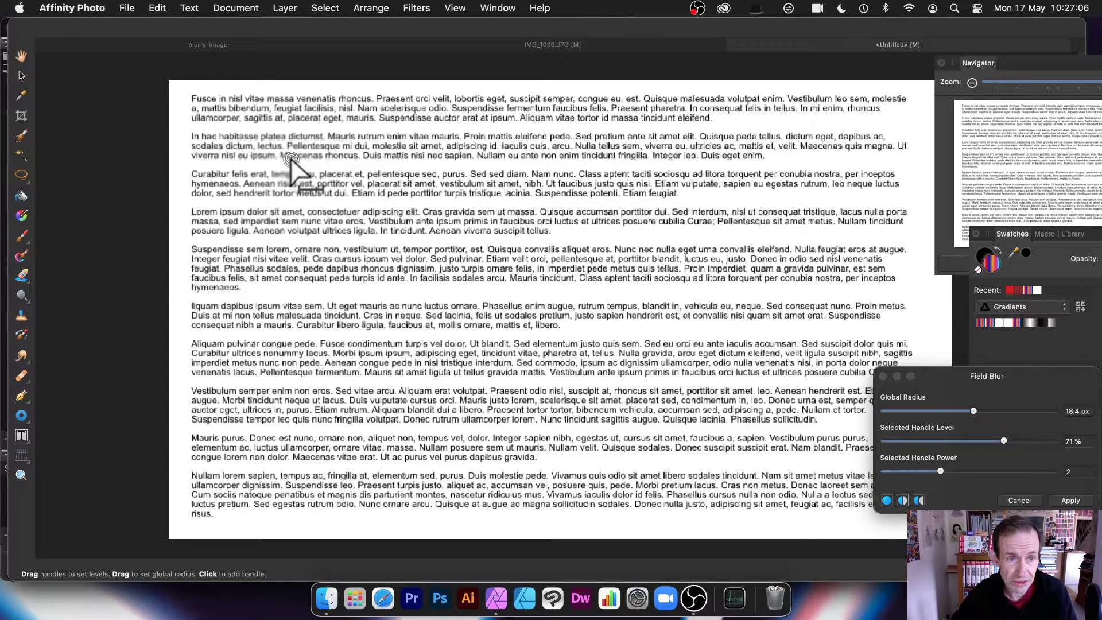
drag(291, 153, 603, 378)
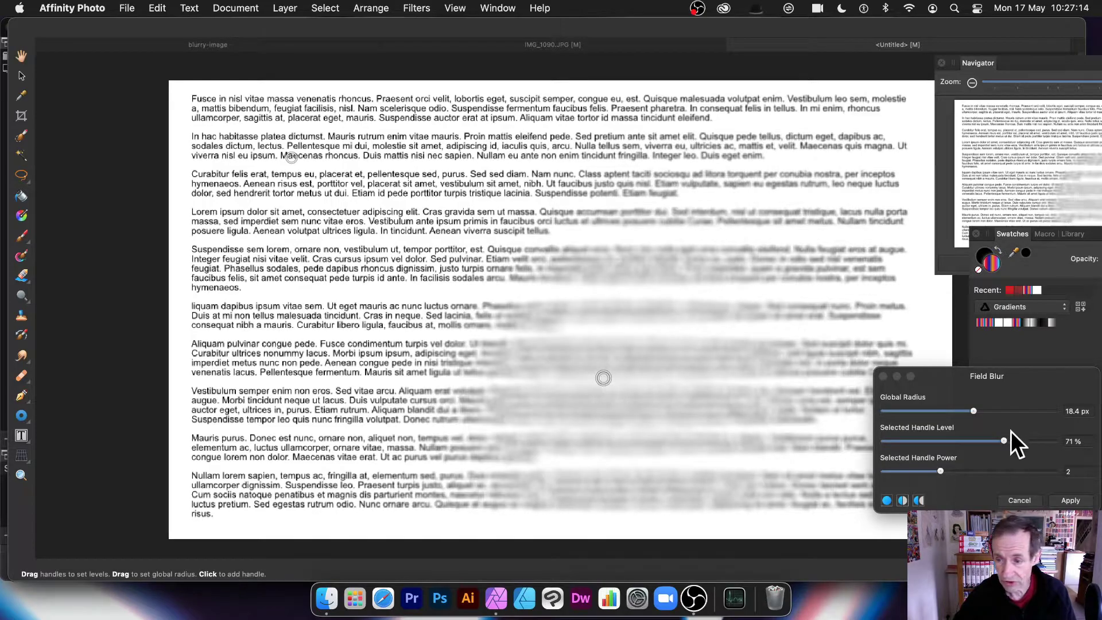
Raise the global radius to 45.8 px and shift the blur handles towards the page centre.
drag(989, 411, 1027, 415)
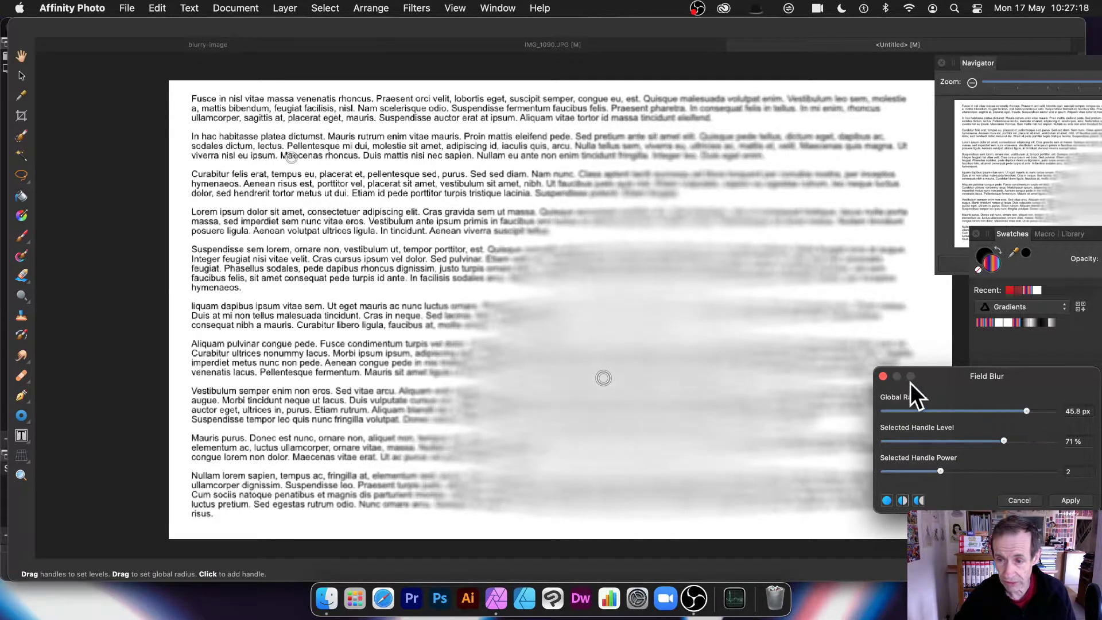
drag(989, 376, 893, 319)
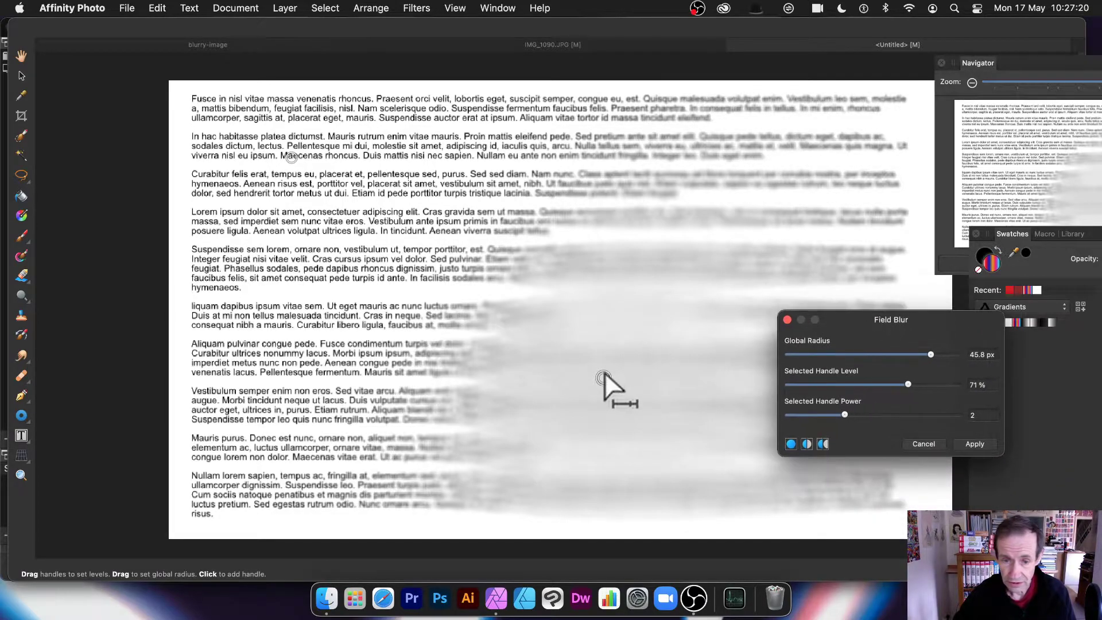
drag(603, 377, 395, 214)
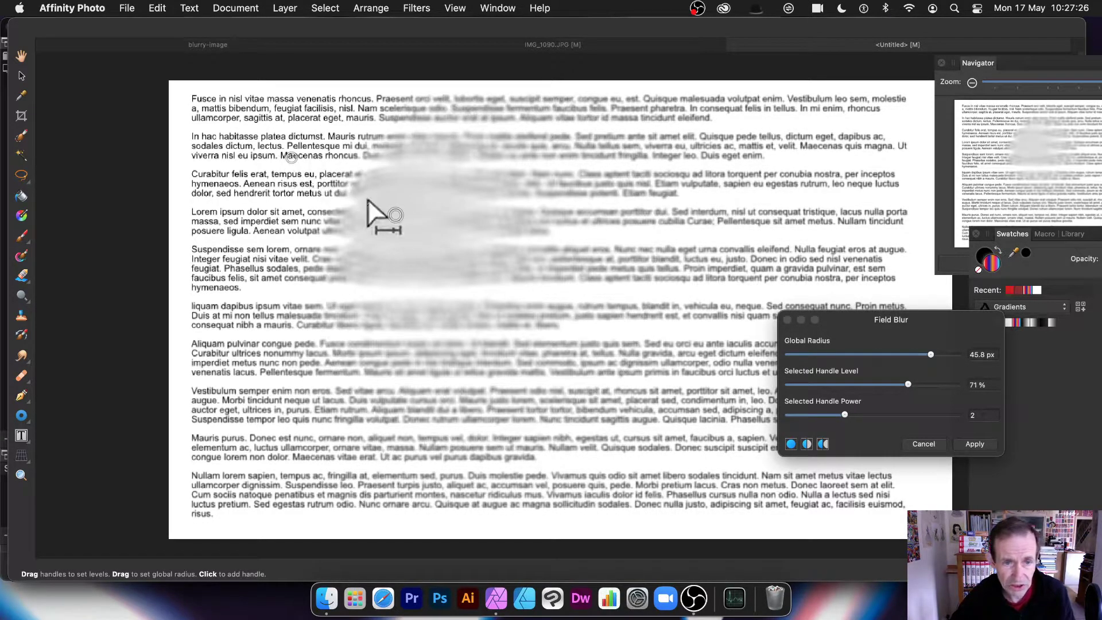
drag(395, 214, 643, 320)
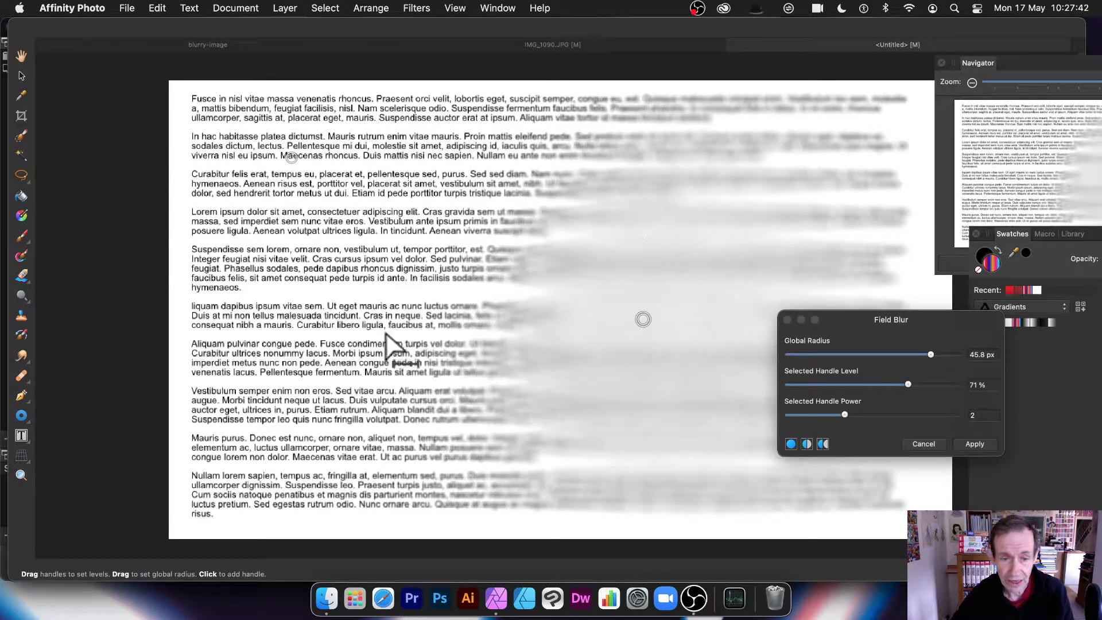
Add two more handles over the middle text, placing one lower-left with a much higher blur level.
click(342, 354)
drag(342, 353, 463, 419)
click(825, 119)
drag(825, 119, 392, 363)
drag(810, 387, 944, 398)
drag(392, 364, 383, 400)
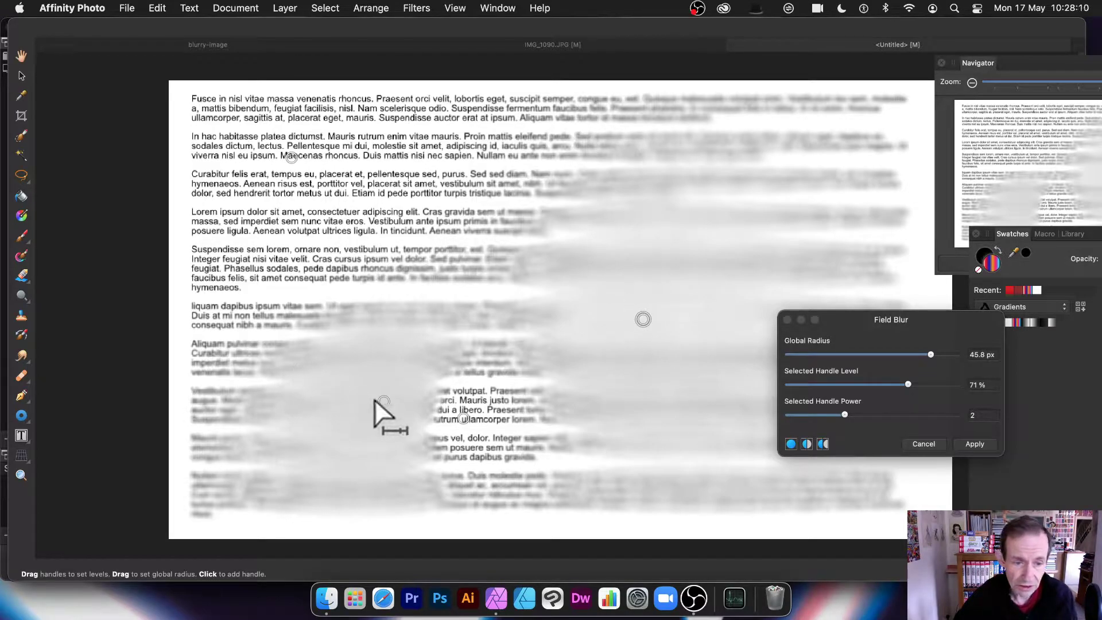
Nudge the lower-left handle into position and apply the Field Blur.
click(382, 400)
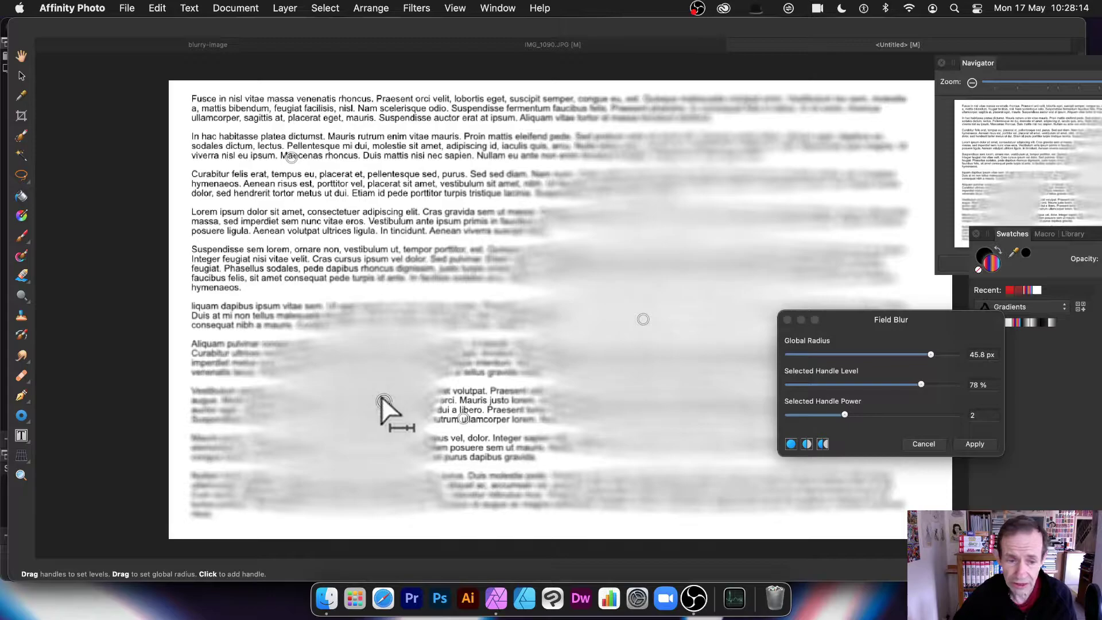
drag(383, 400, 389, 354)
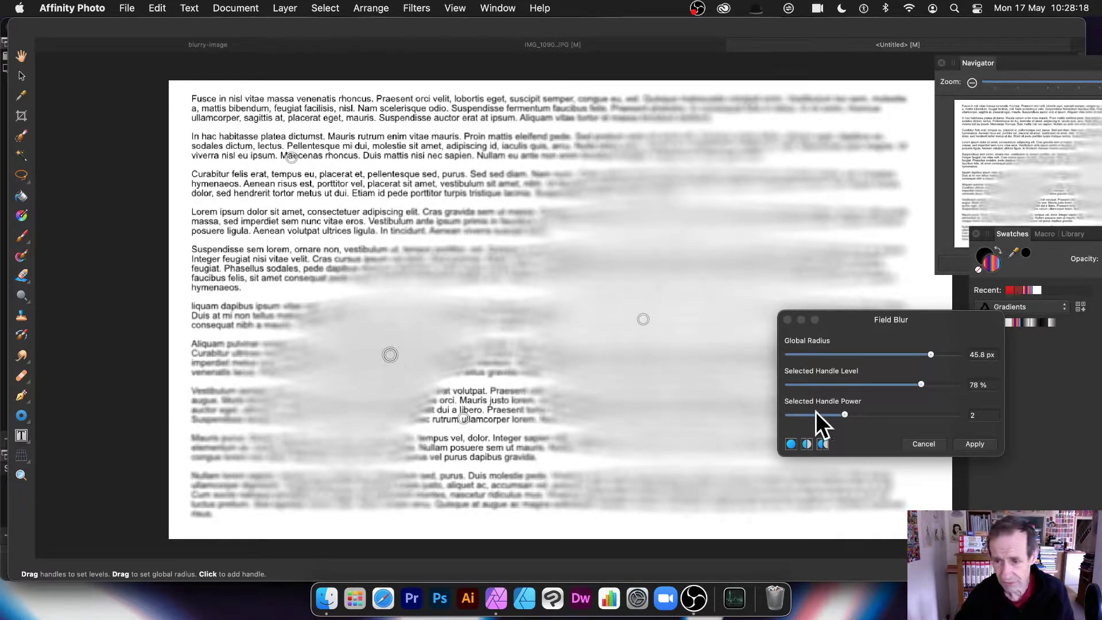
click(974, 444)
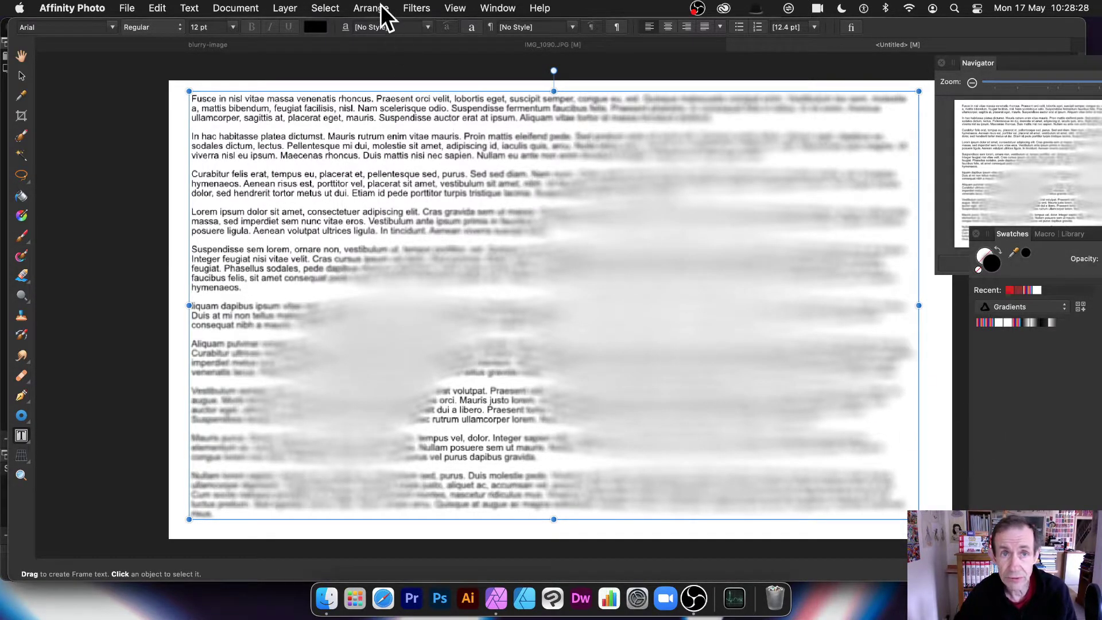
click(424, 7)
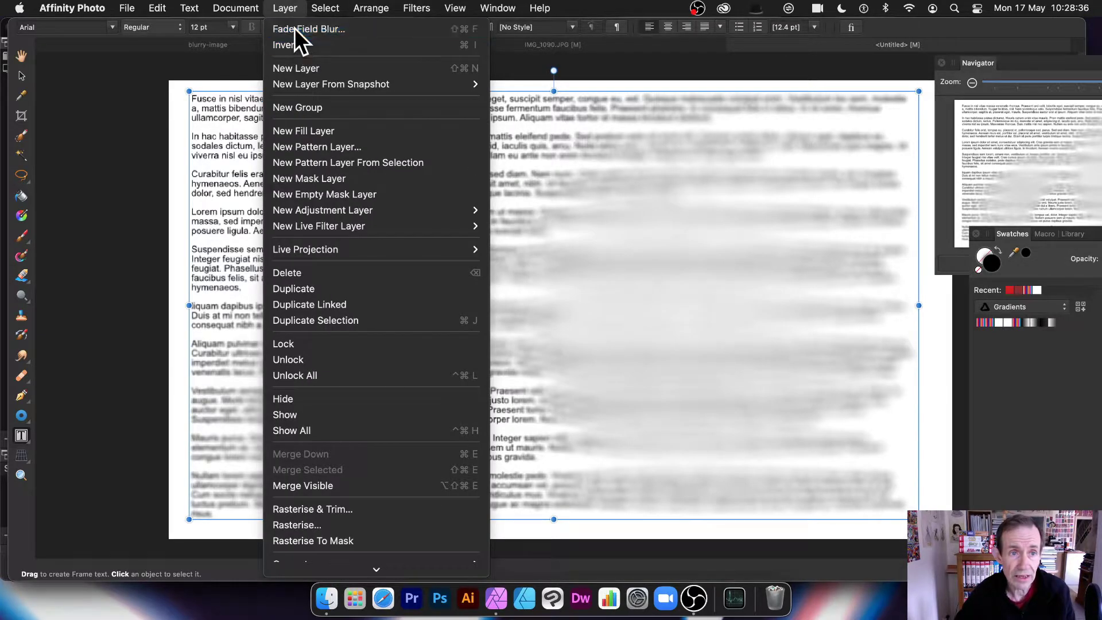
click(295, 29)
drag(924, 455, 668, 303)
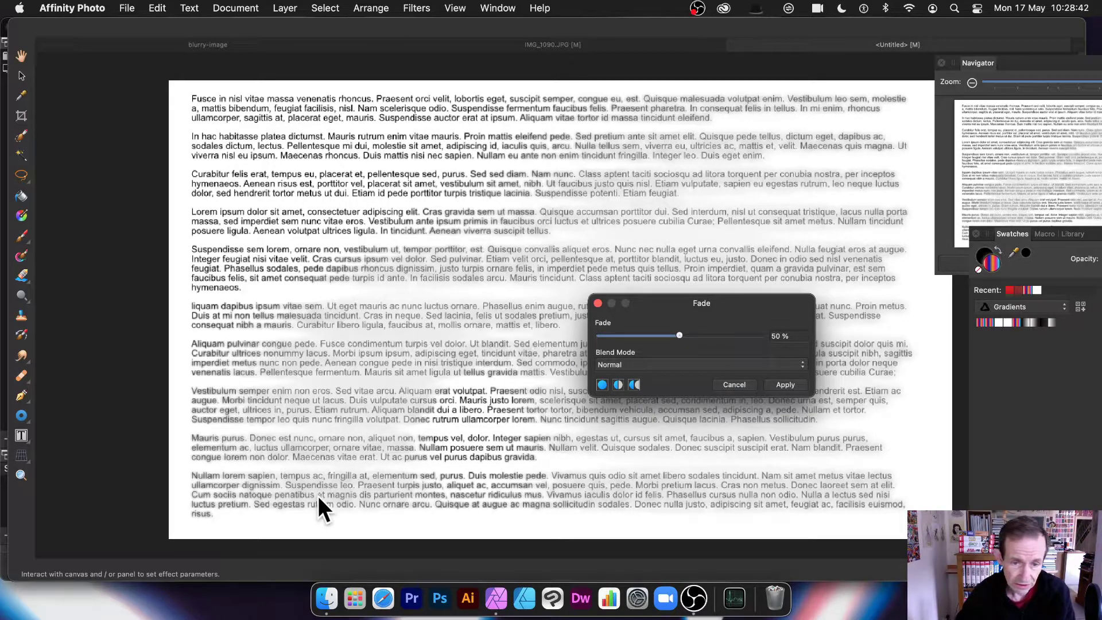
click(656, 359)
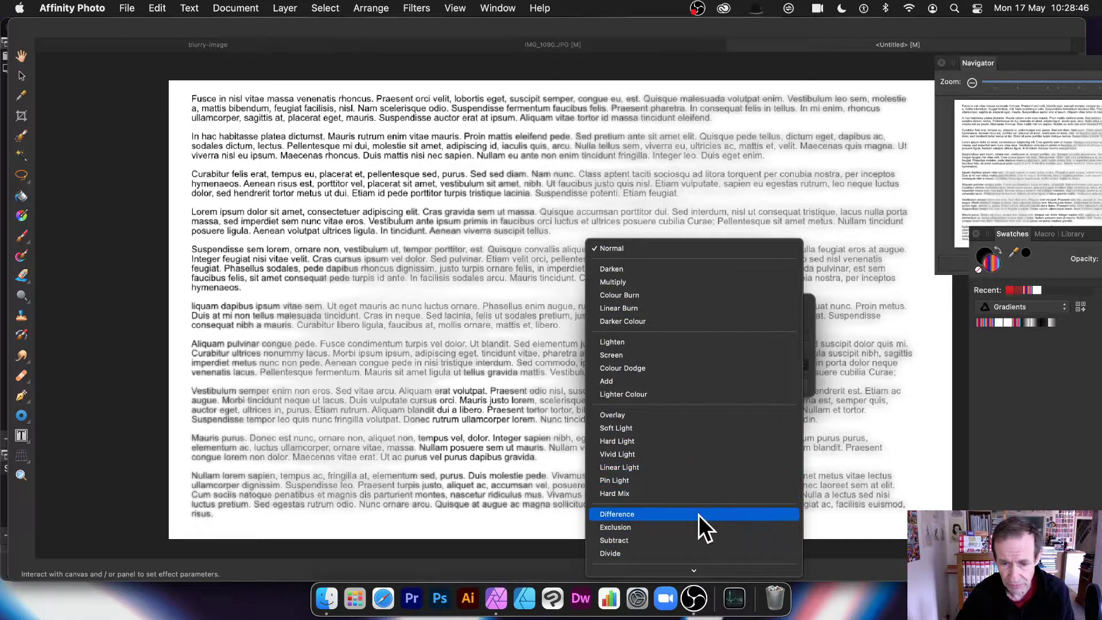
click(698, 513)
click(691, 365)
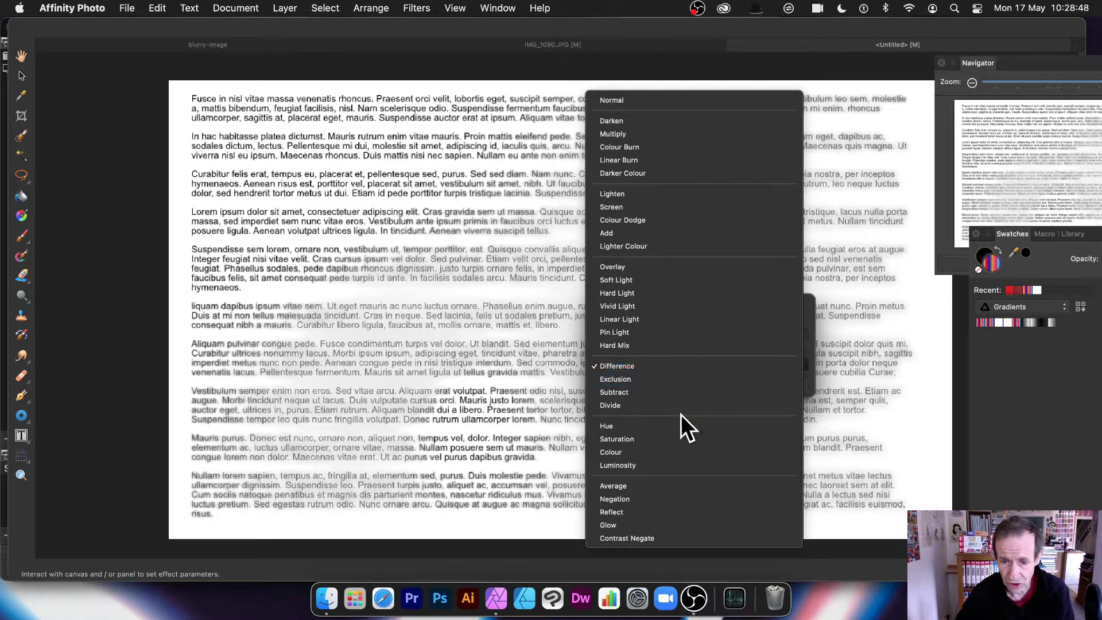
click(680, 438)
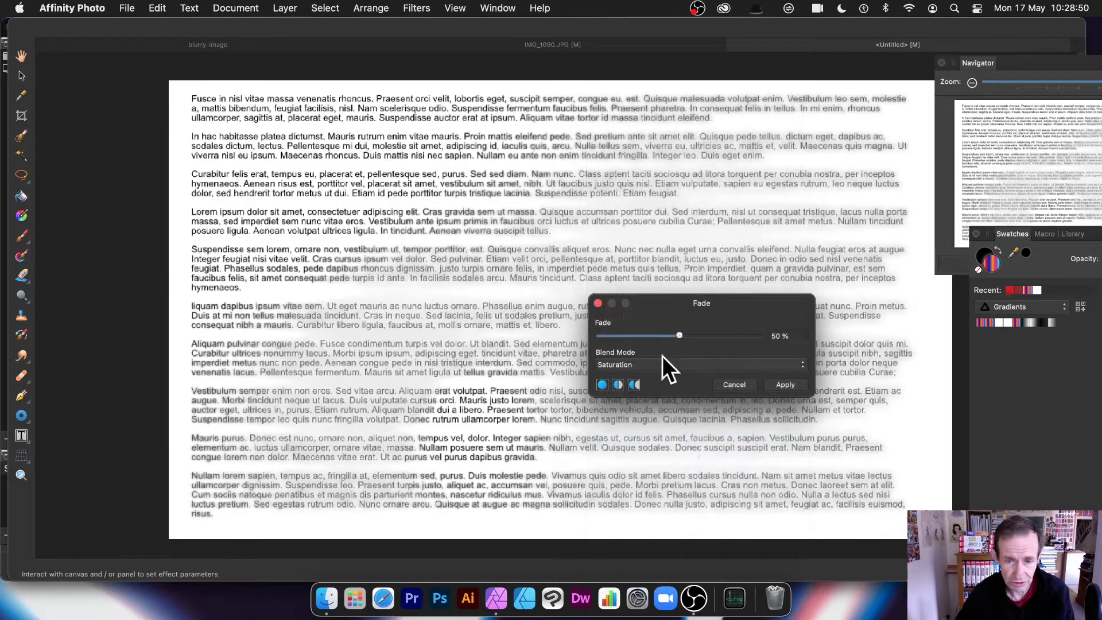
drag(675, 336, 739, 336)
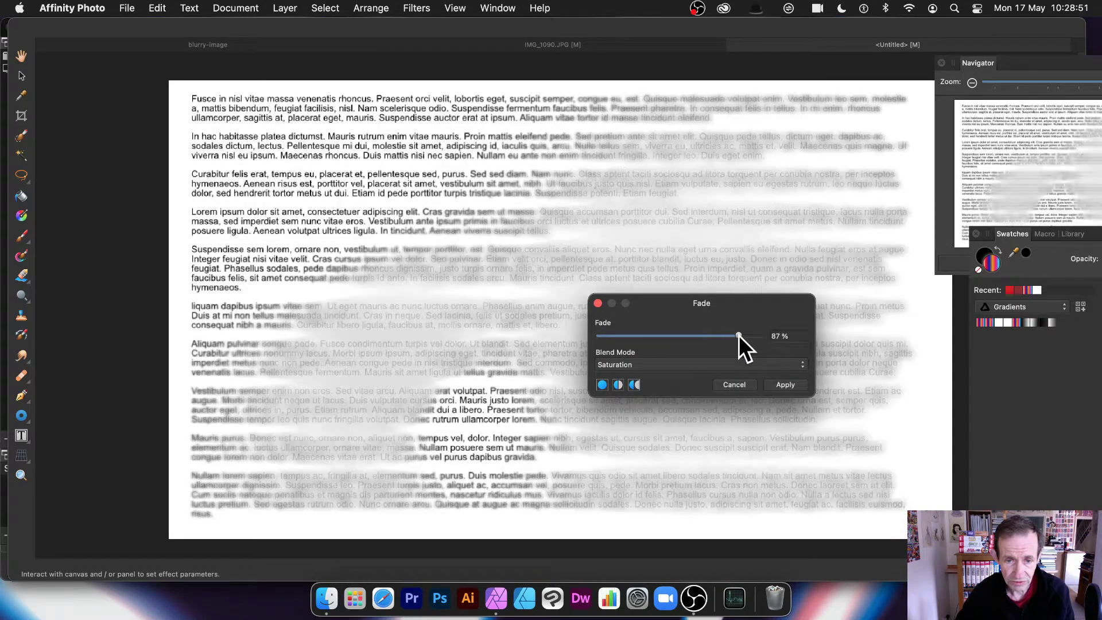
click(656, 369)
click(681, 246)
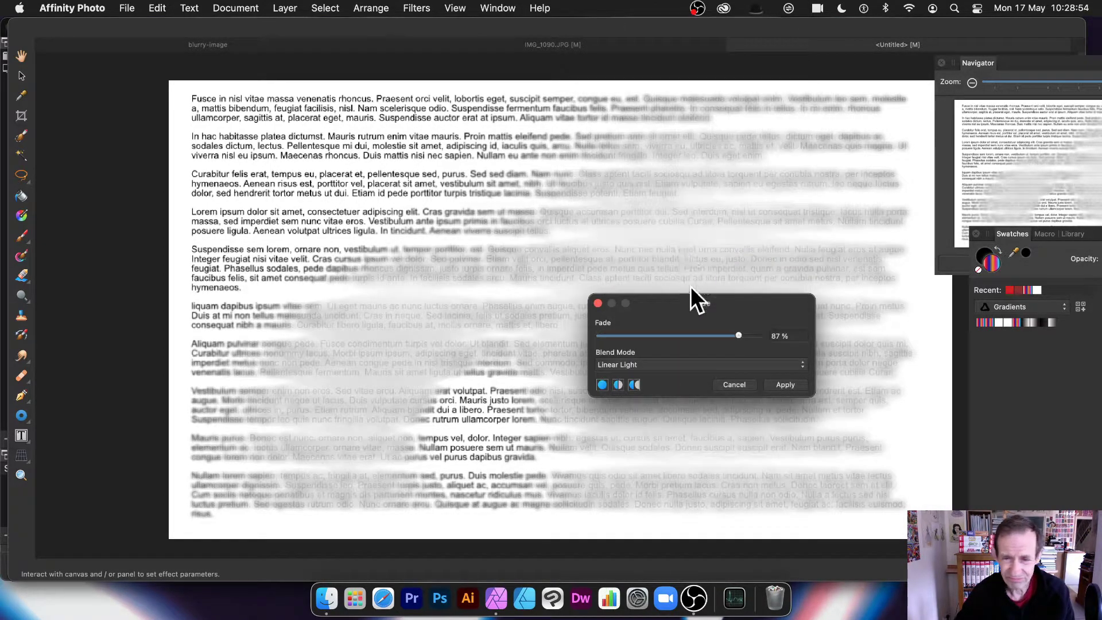
click(741, 385)
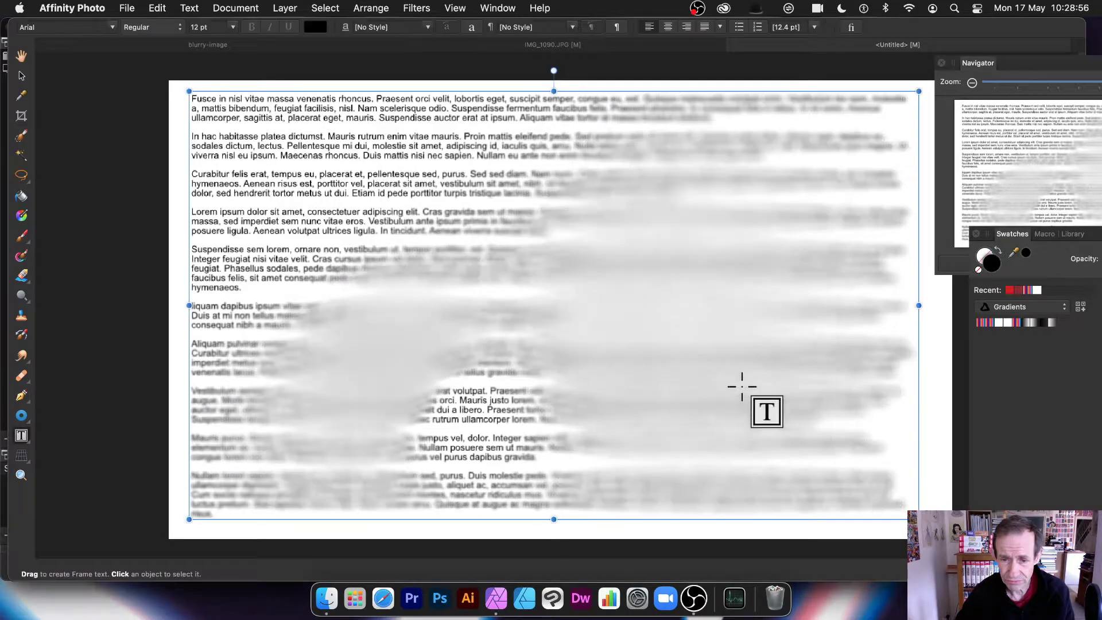
Undo the field blur so the text is sharp, then browse the Window menu without changes.
key(super+z)
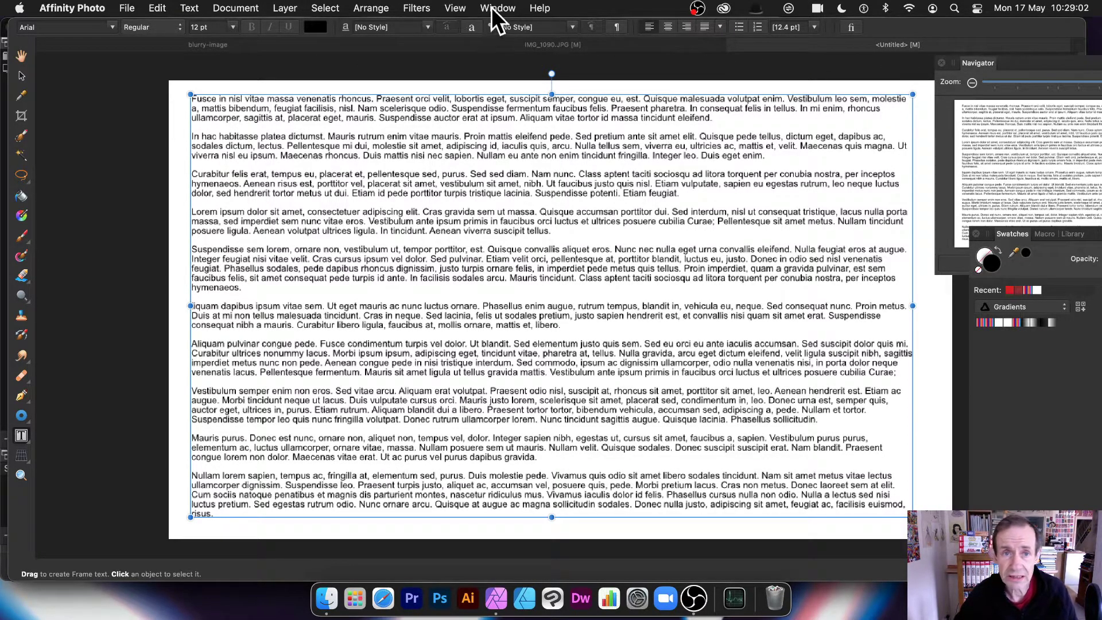
click(466, 7)
mouse_move(498, 8)
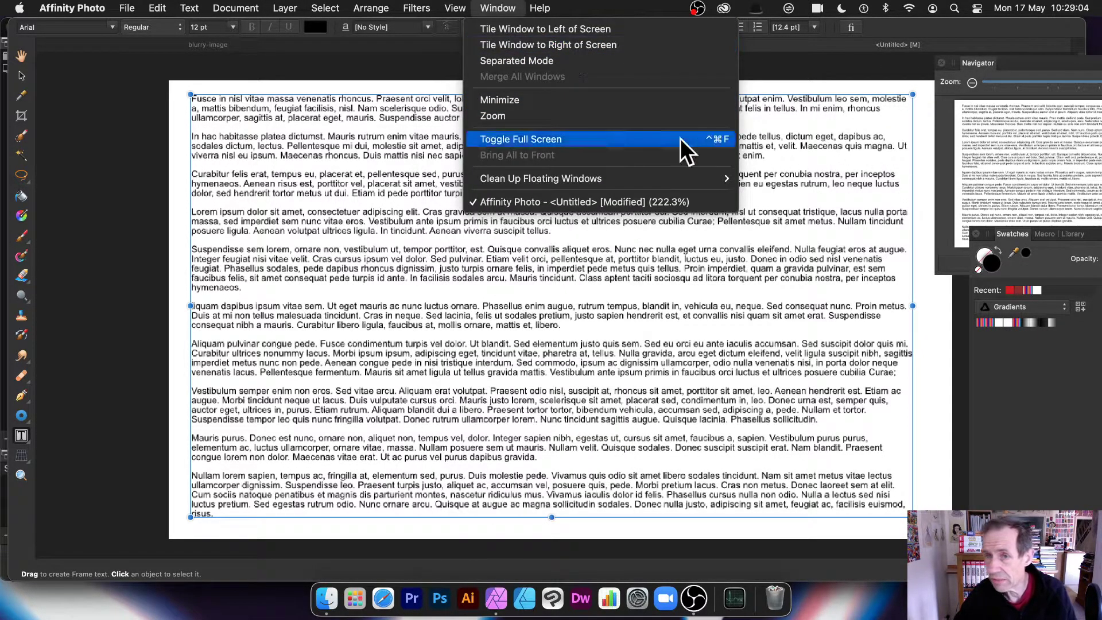
mouse_move(408, 7)
mouse_move(453, 7)
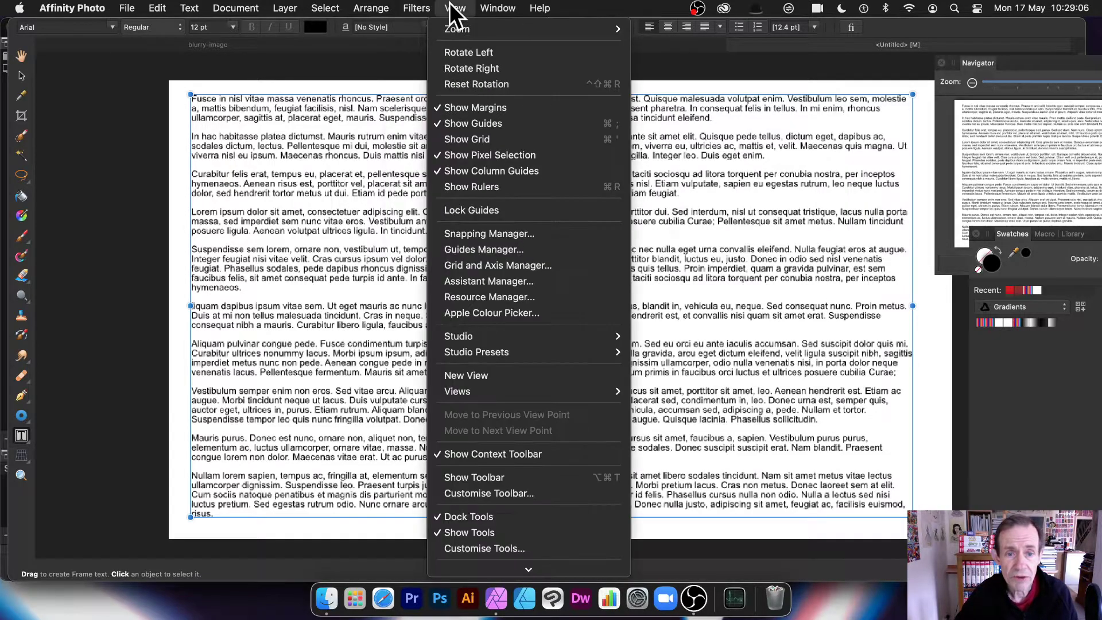
mouse_move(462, 335)
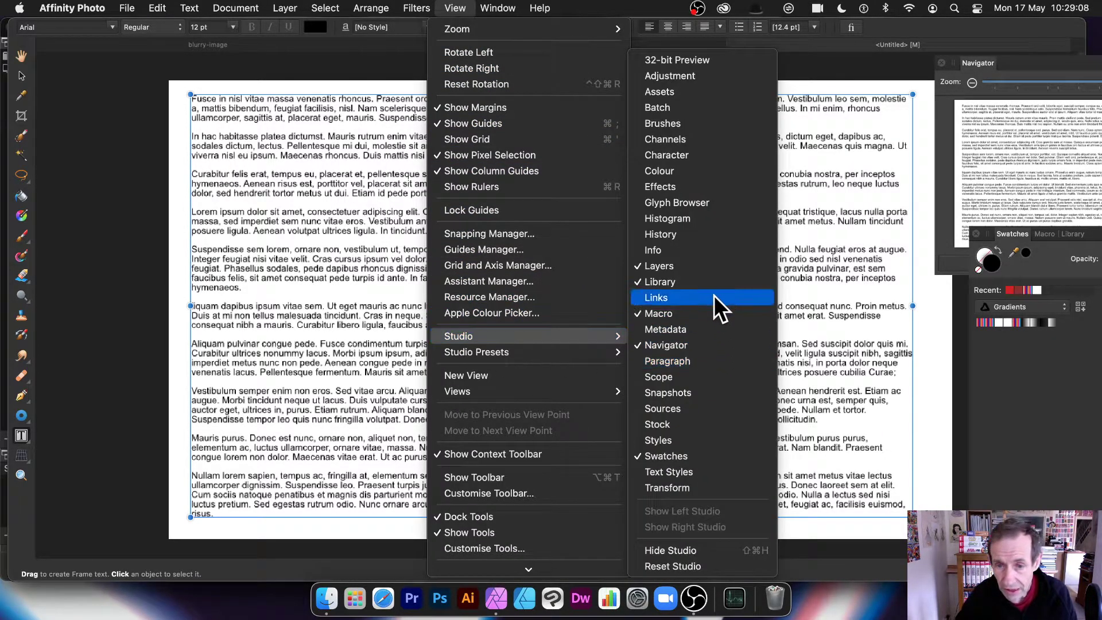
click(992, 294)
Rearrange the studio, docking Navigator and floating the Swatches and Layers panels separately.
drag(980, 67, 775, 30)
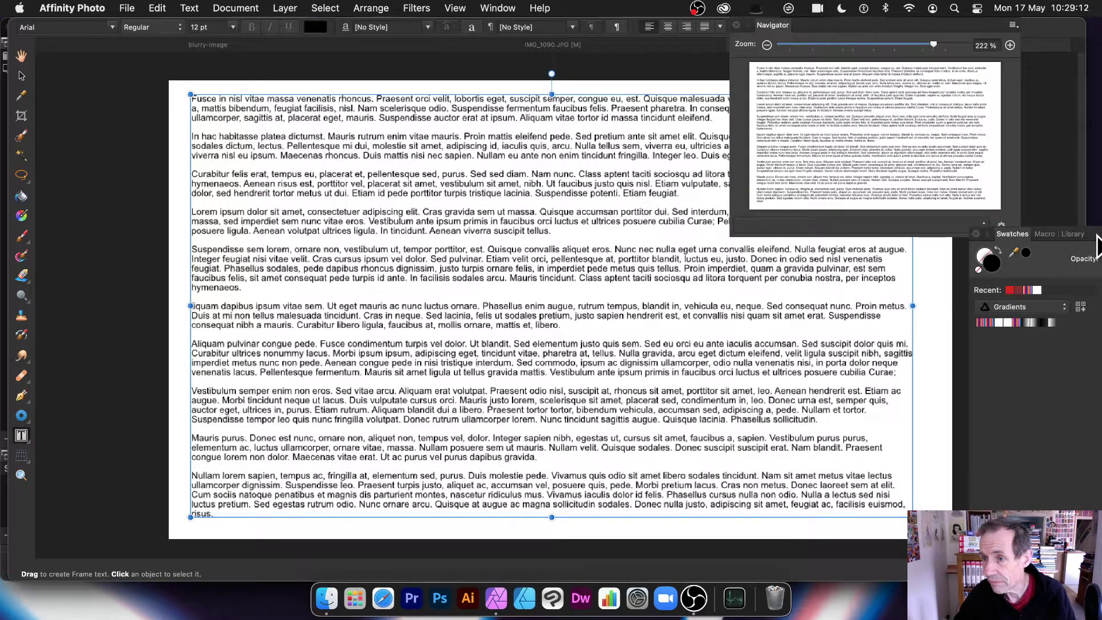
drag(1094, 236, 933, 348)
drag(1039, 240, 705, 261)
drag(862, 346, 1024, 310)
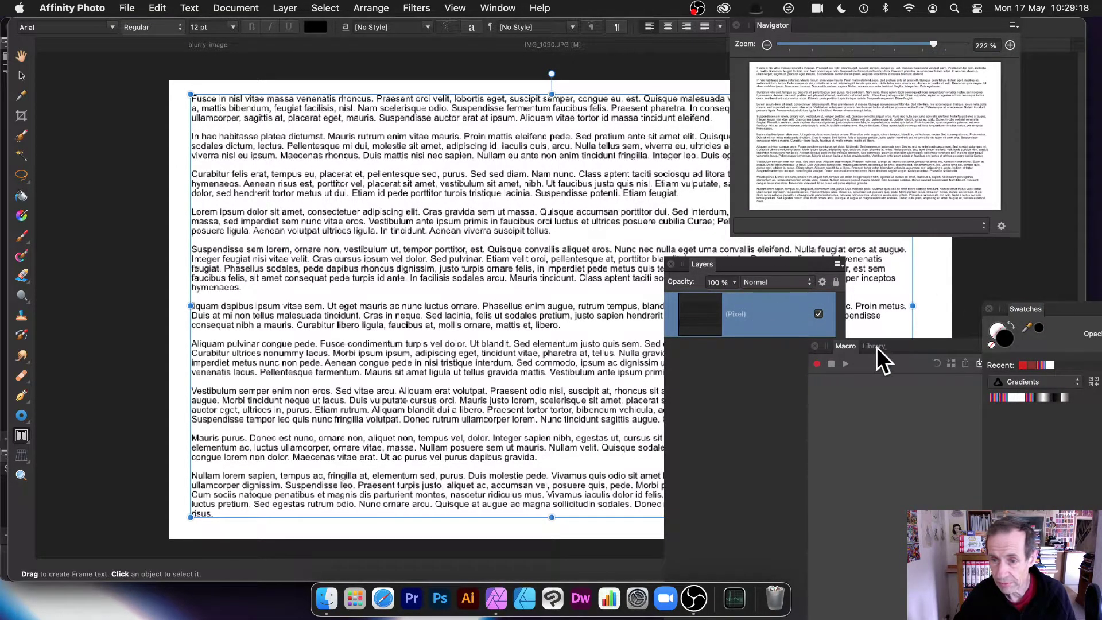
drag(880, 347, 1037, 345)
drag(715, 261, 902, 285)
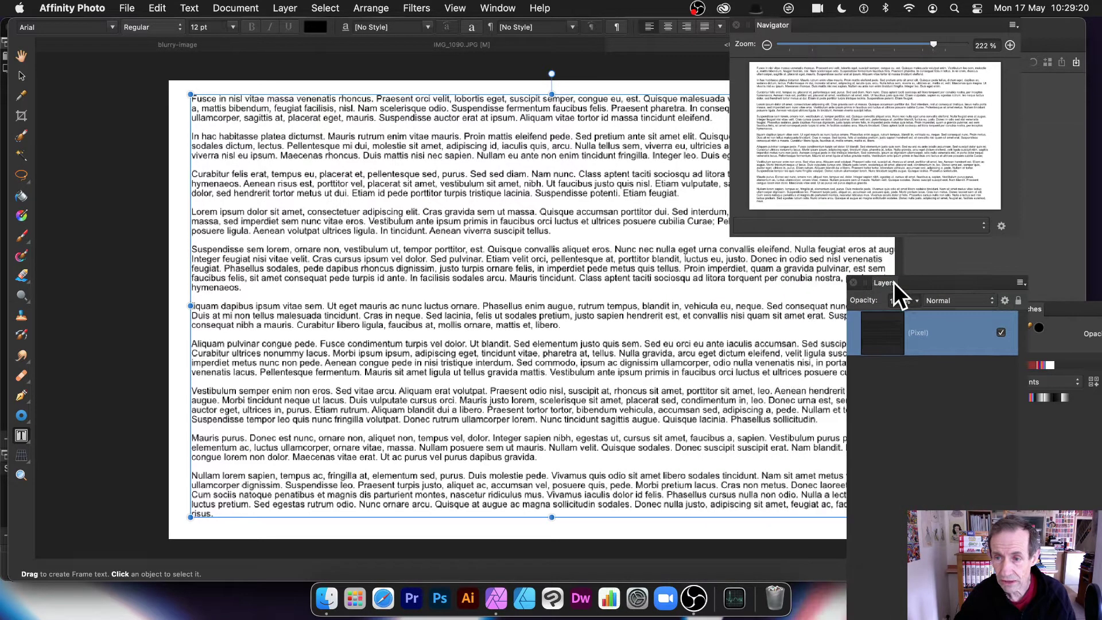
Add a Live Field Blur filter layer, move its handle up-left, and set global radius to 33.4 px.
click(284, 8)
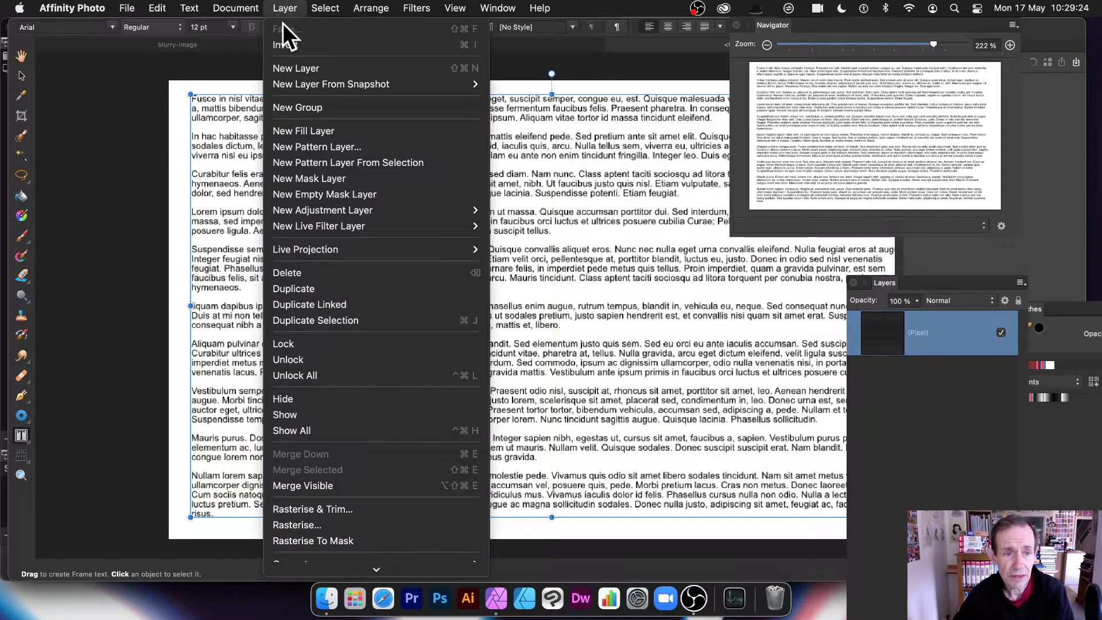
mouse_move(345, 229)
mouse_move(583, 226)
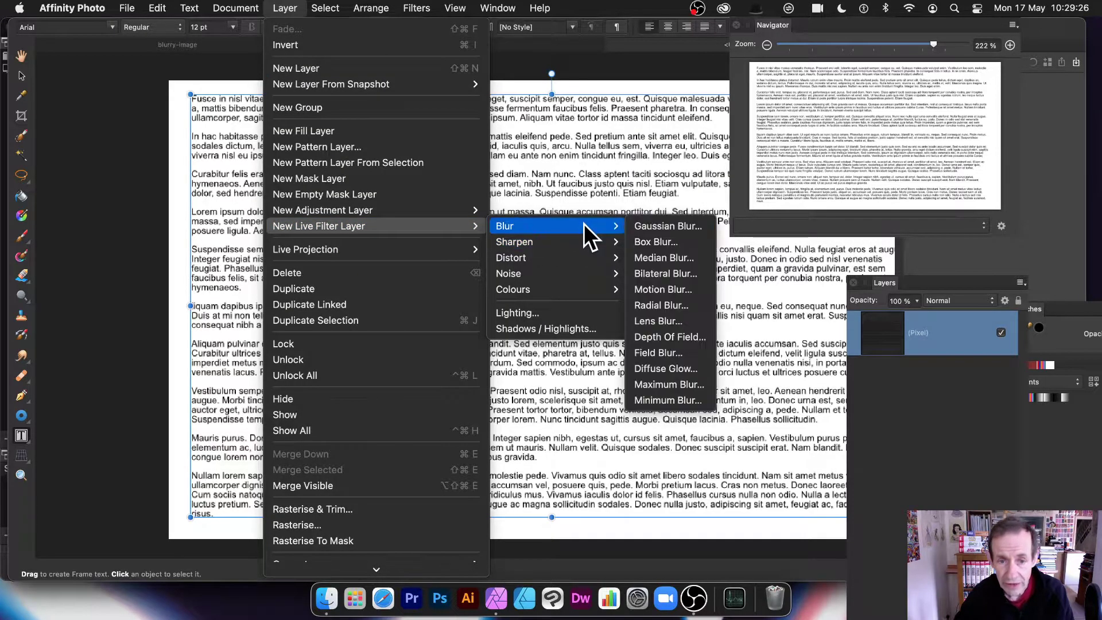
click(699, 346)
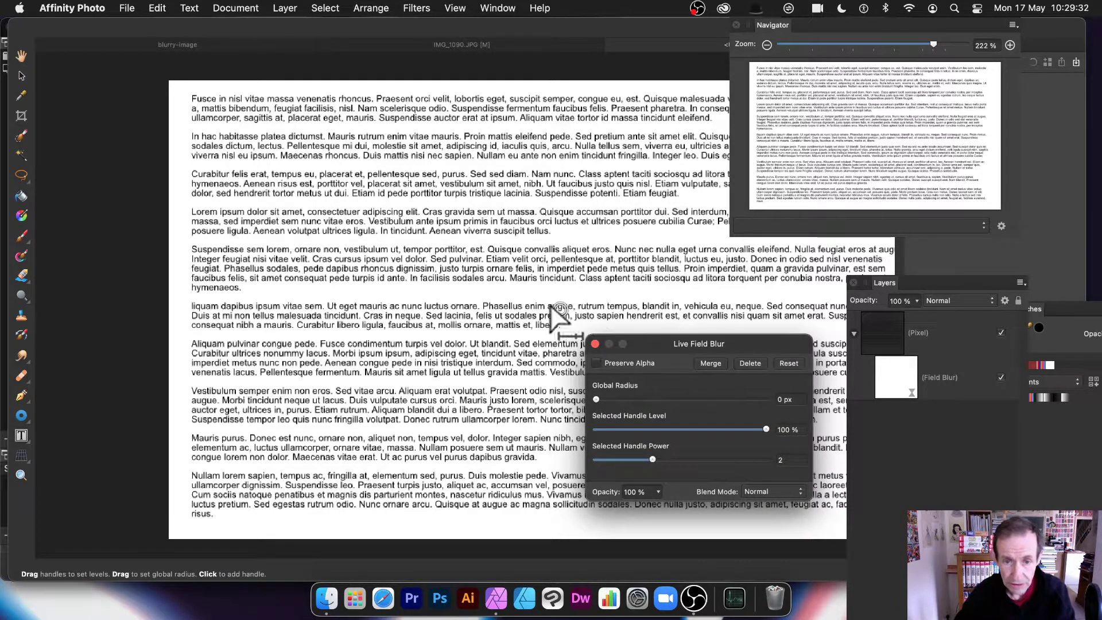
drag(556, 311, 473, 284)
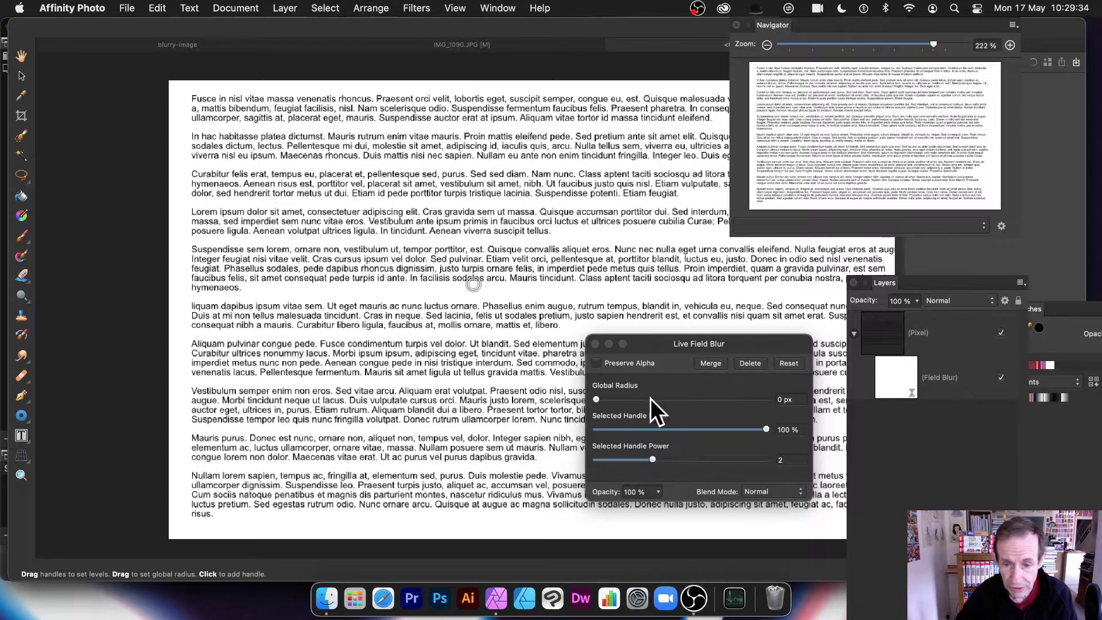
drag(652, 399, 713, 401)
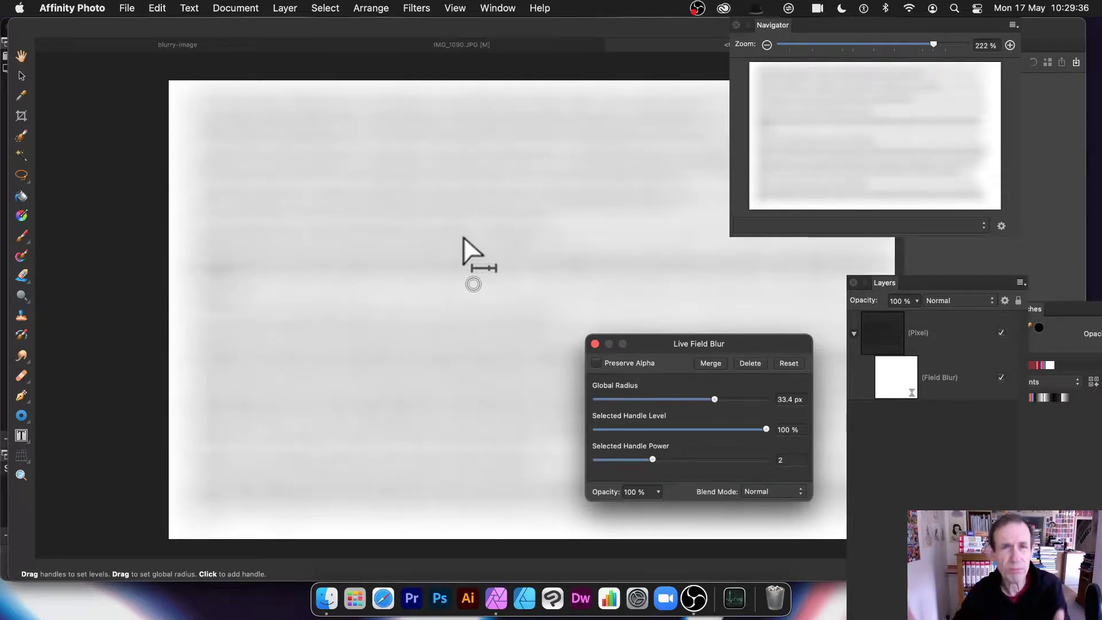
Add a second handle near the middle text and tune its level and power to sharpen those lines.
click(400, 390)
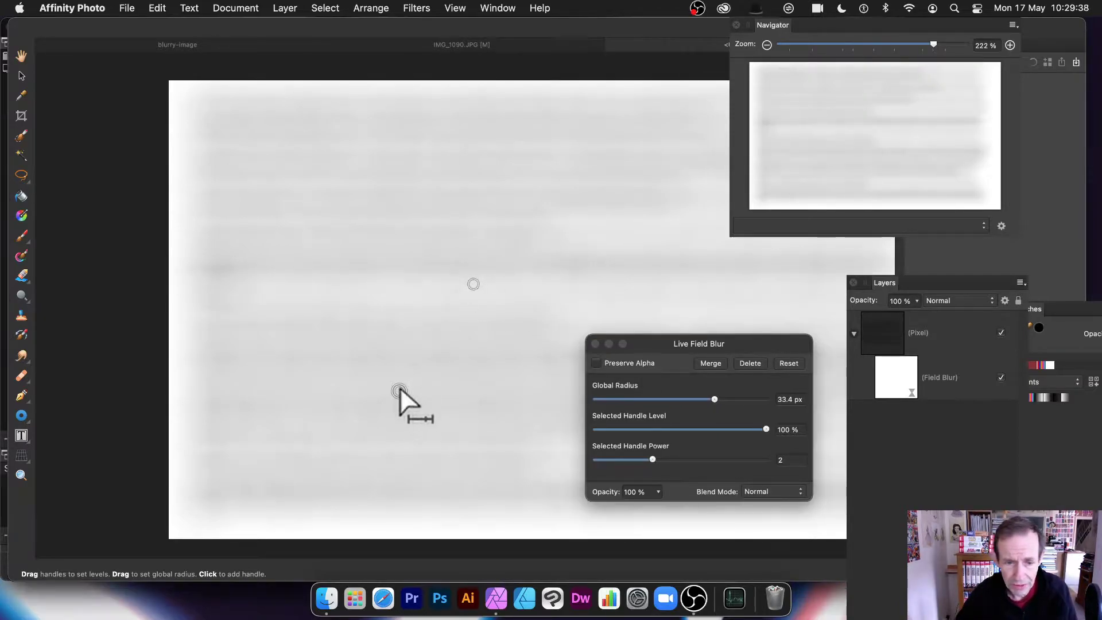
drag(400, 390, 440, 340)
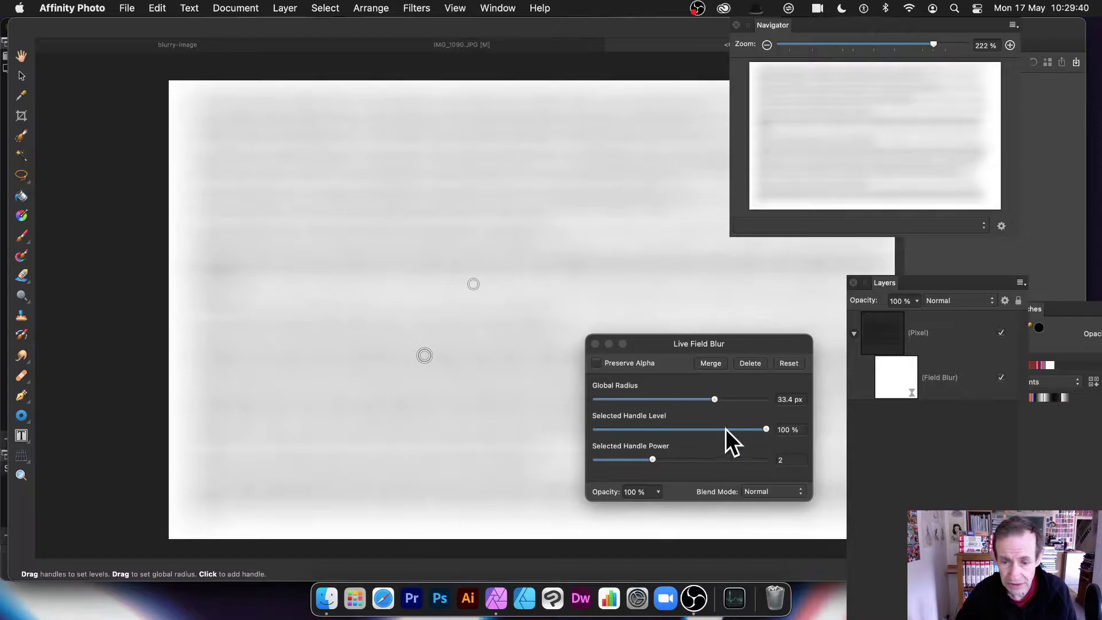
drag(726, 429, 598, 428)
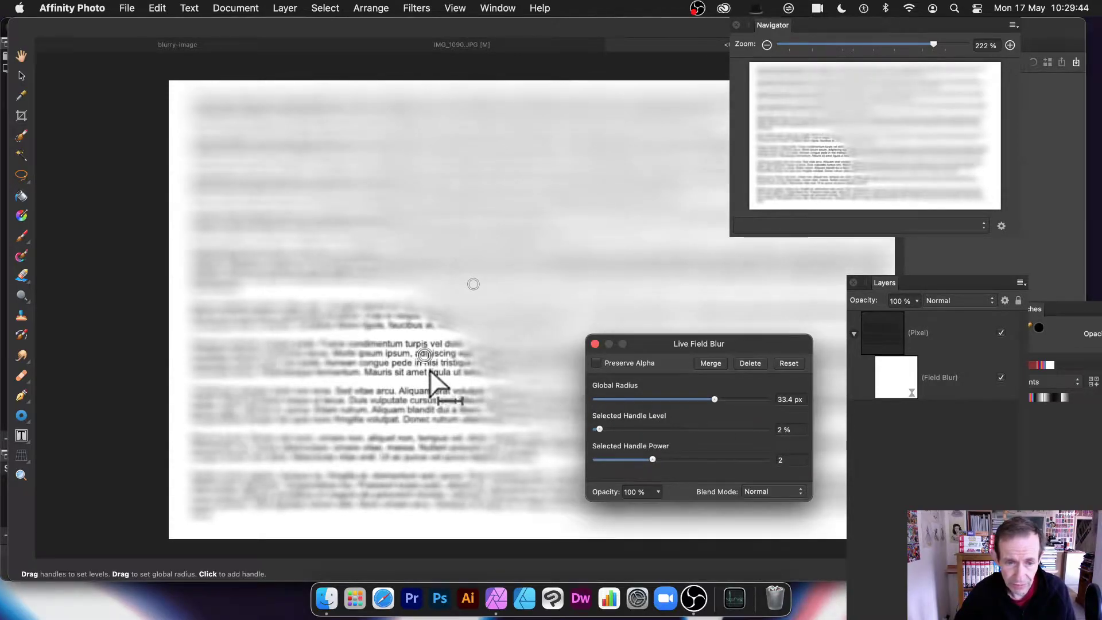
drag(428, 354, 459, 315)
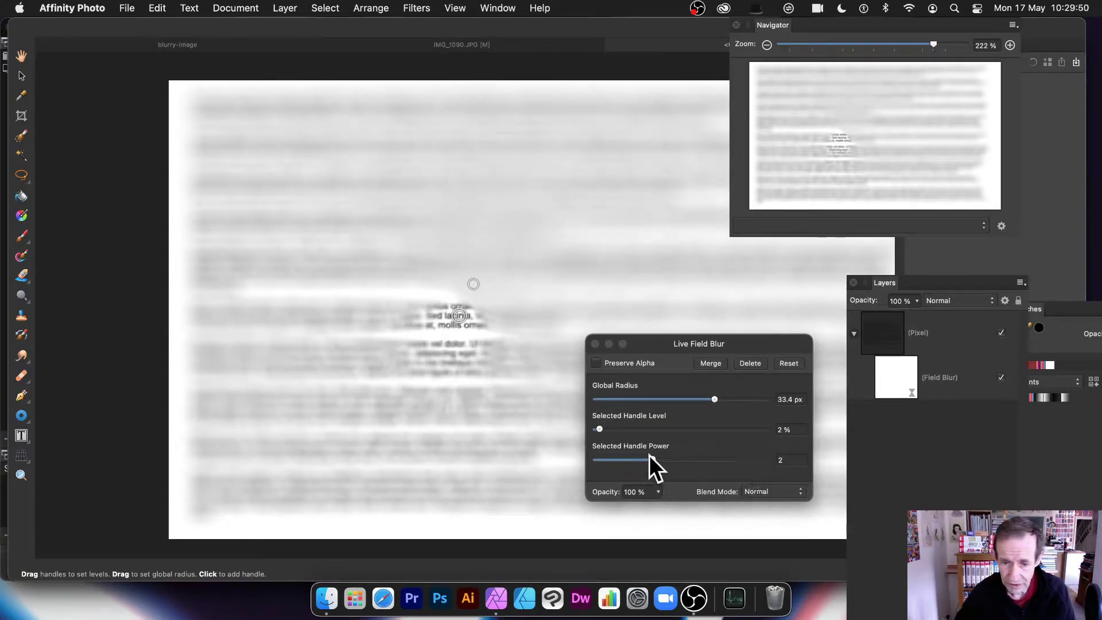
mouse_move(650, 458)
mouse_down()
mouse_move(693, 465)
mouse_move(557, 460)
mouse_move(736, 480)
mouse_move(660, 474)
mouse_up()
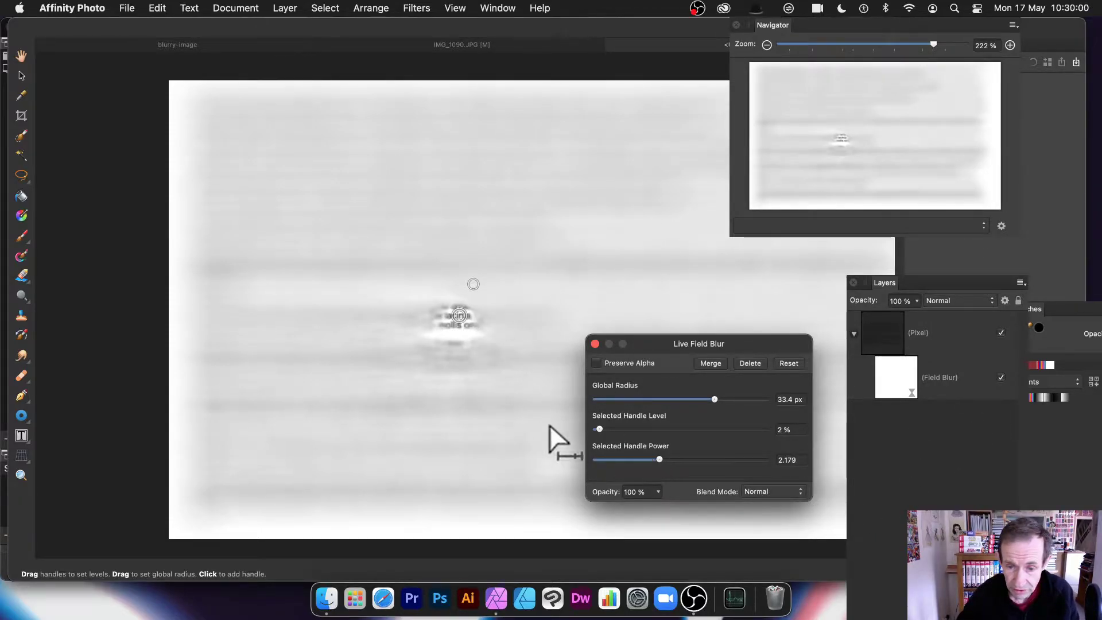
mouse_move(660, 459)
mouse_down()
mouse_move(635, 459)
mouse_move(729, 459)
mouse_move(656, 460)
mouse_up()
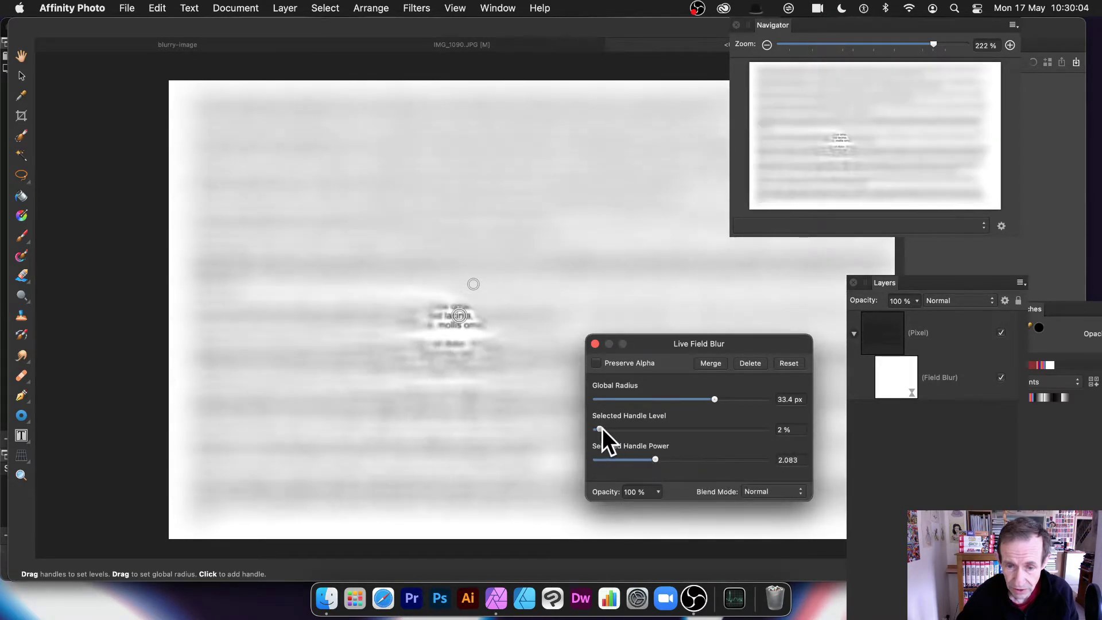
drag(600, 429, 602, 429)
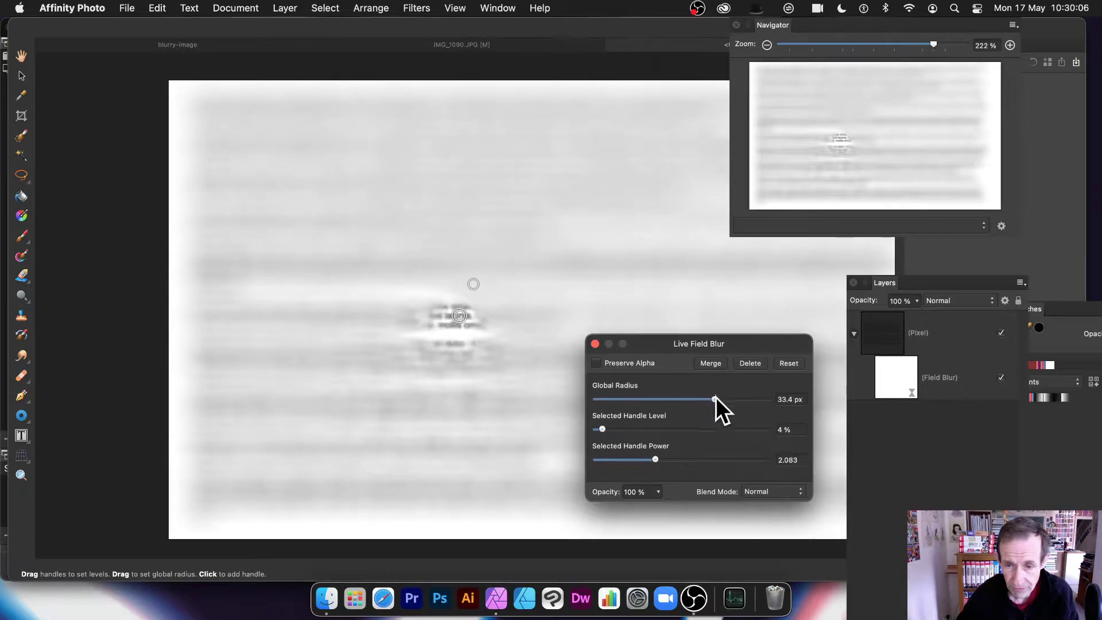
Lower the global radius to 26.4 px and drag the second handle up to widen the sharp area.
drag(715, 398, 700, 399)
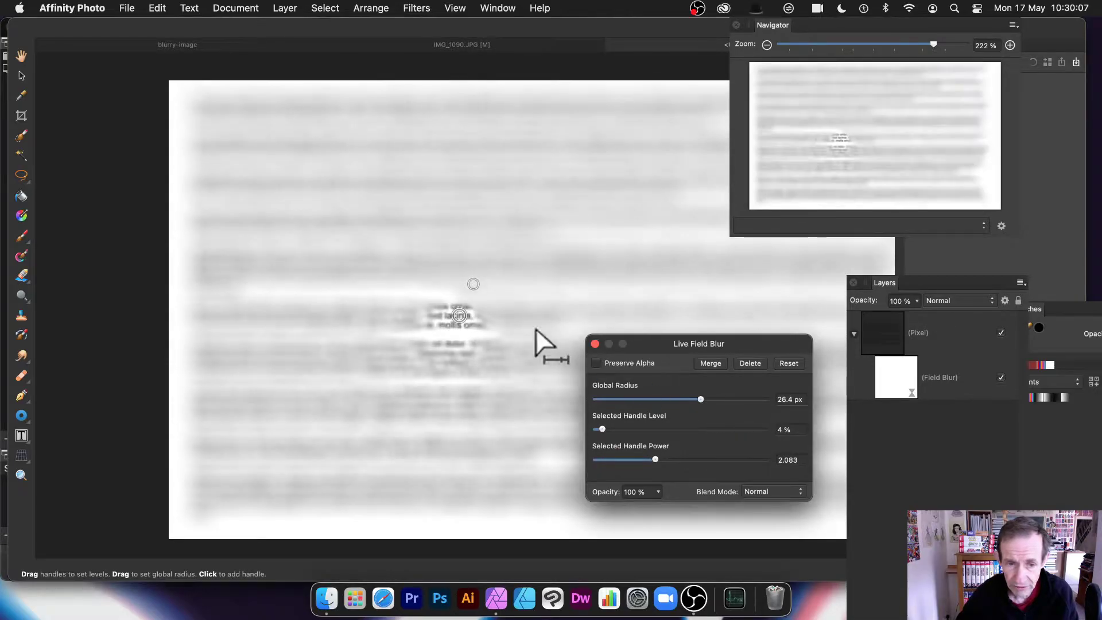
click(474, 281)
drag(474, 281, 559, 188)
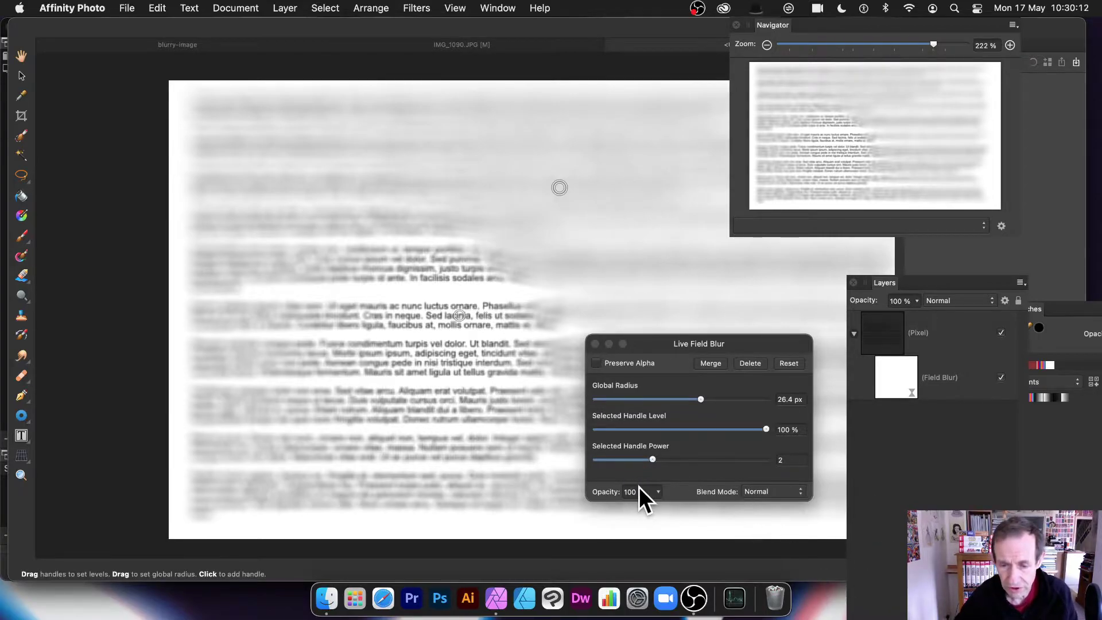
Compare 37% opacity, restore 100%, and switch the blend mode from Colour Dodge to Linear Light.
drag(660, 493, 574, 502)
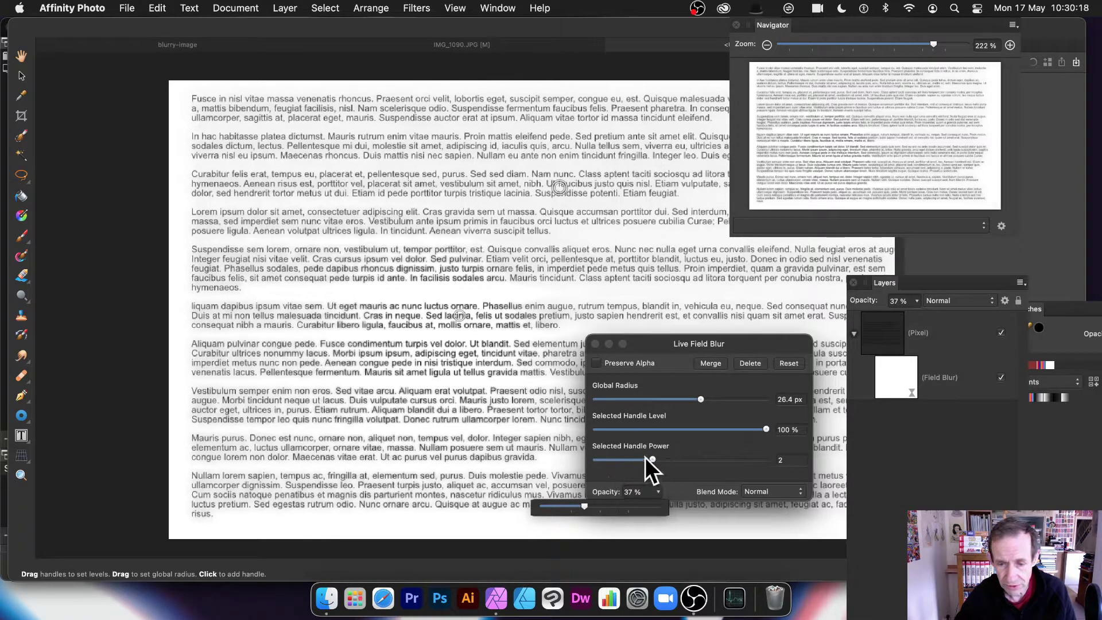
drag(598, 502, 659, 506)
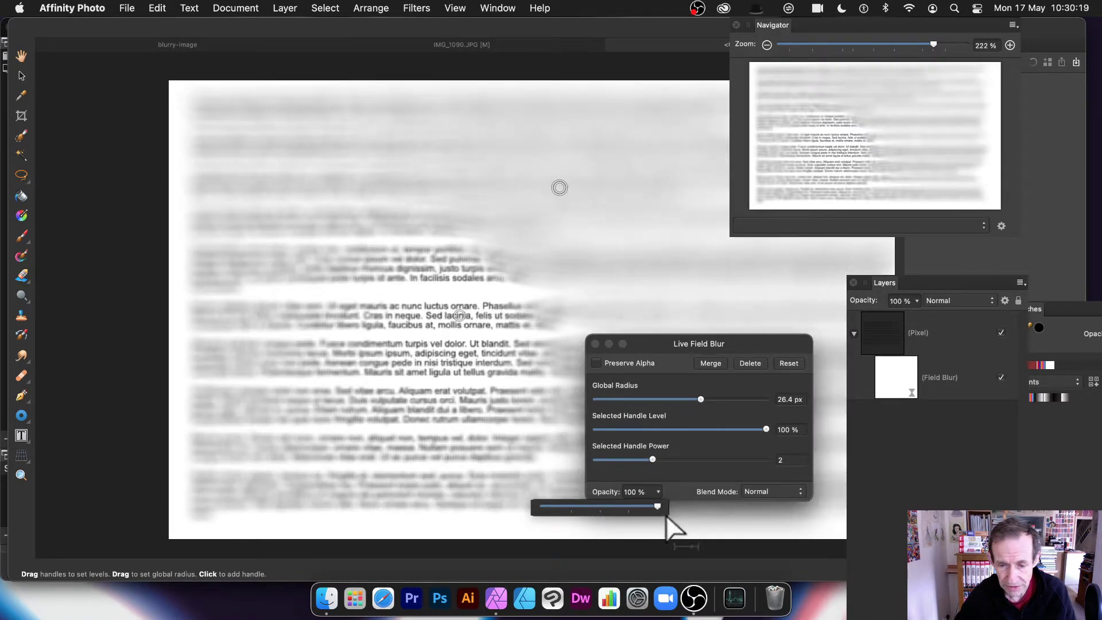
click(796, 493)
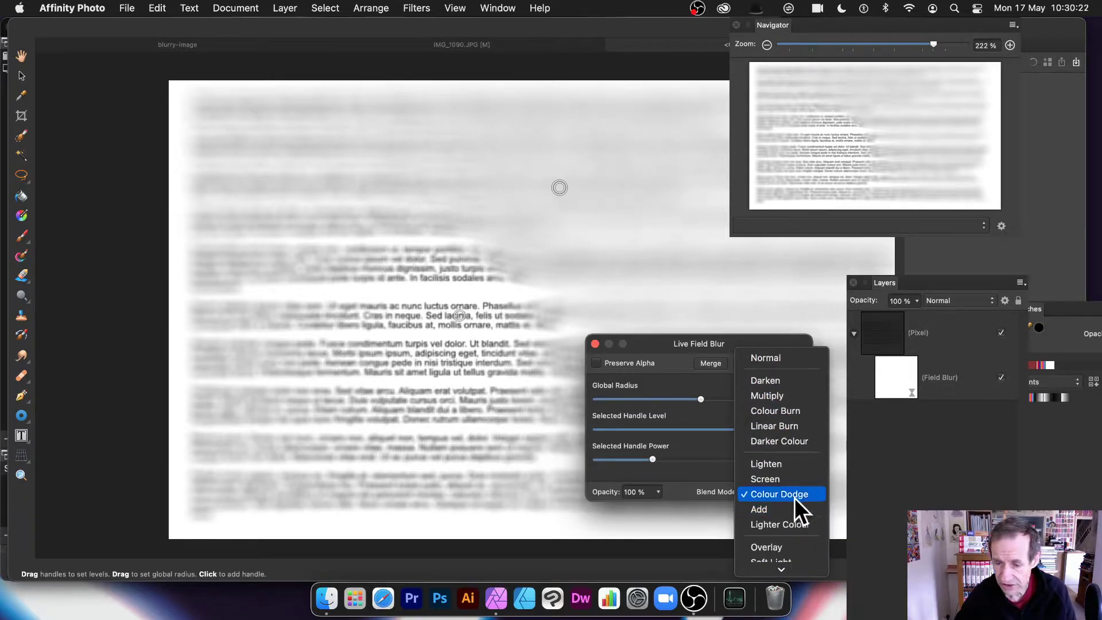
click(795, 496)
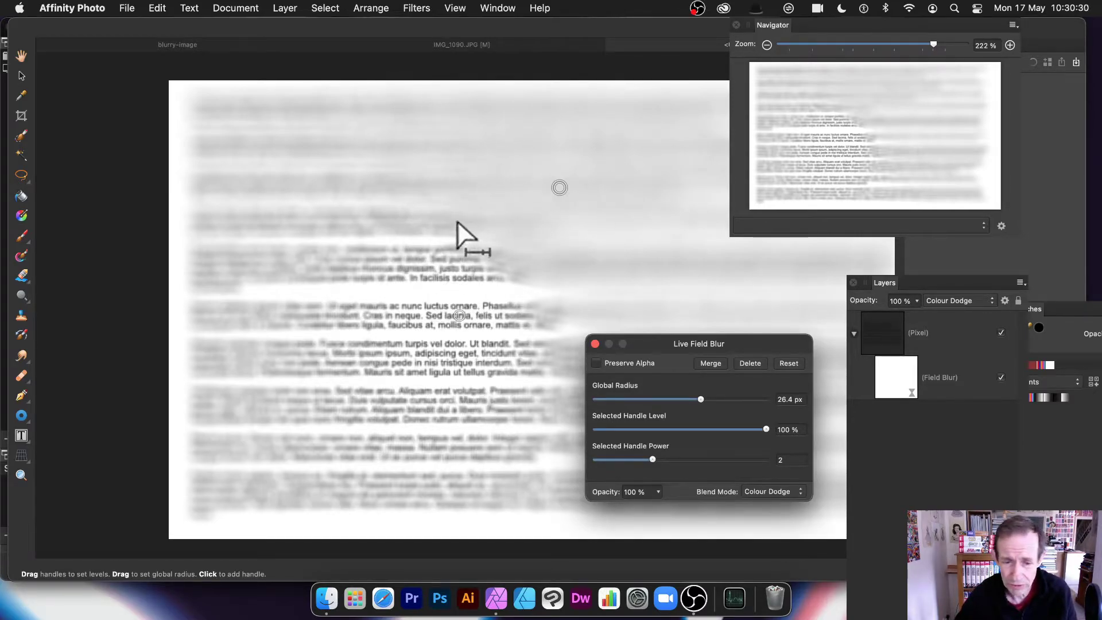
click(773, 492)
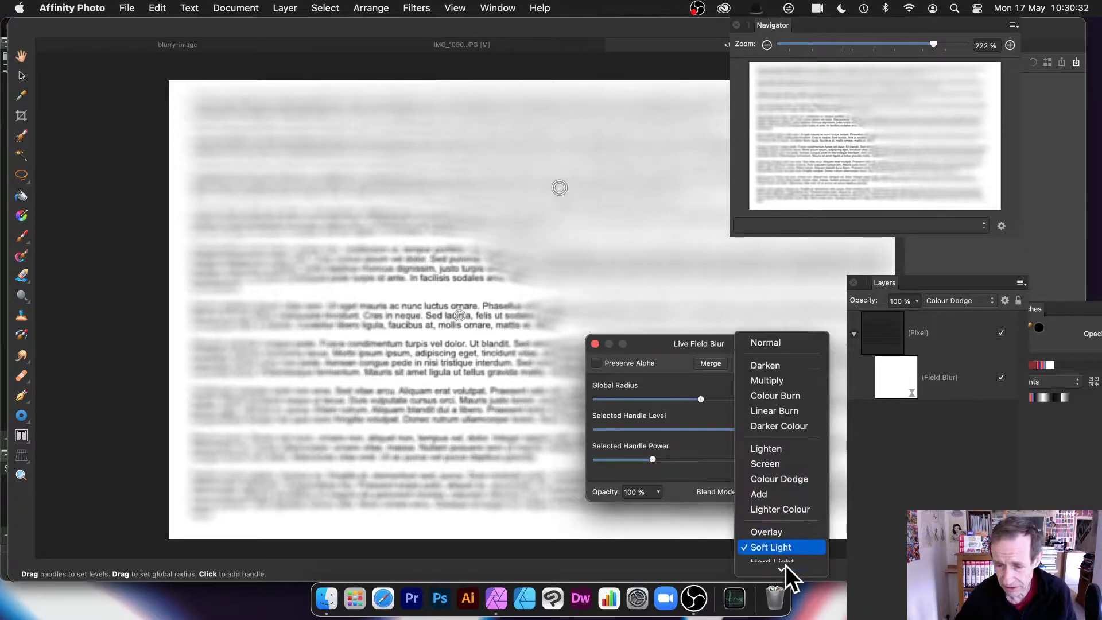
click(787, 487)
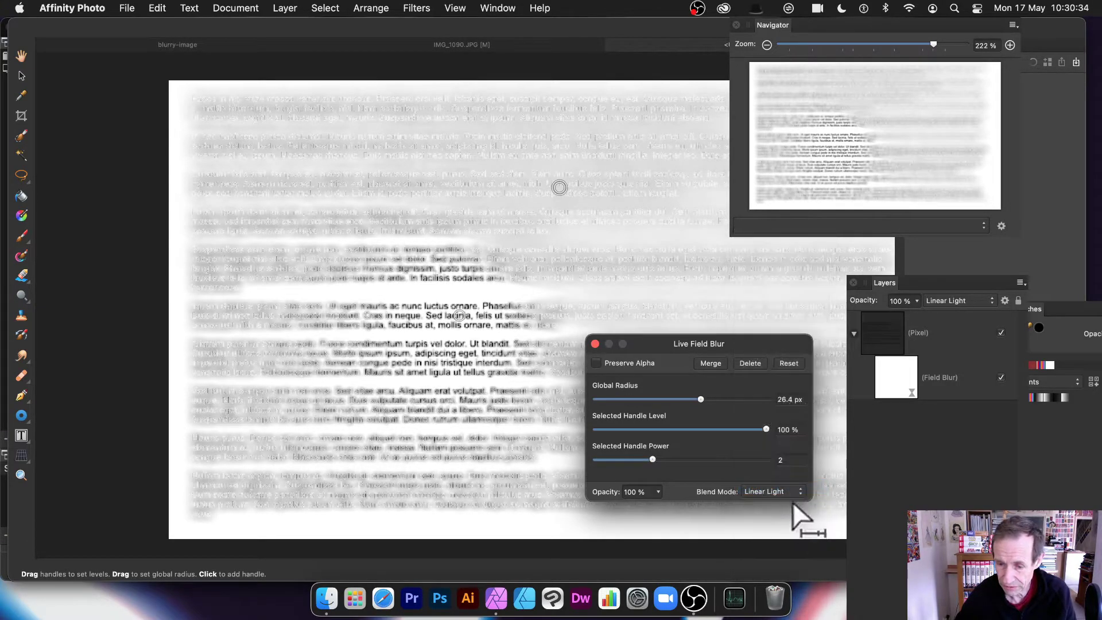
Reduce the global blur radius to 22.2 px, close the settings, and move the layers list up.
drag(697, 396, 694, 397)
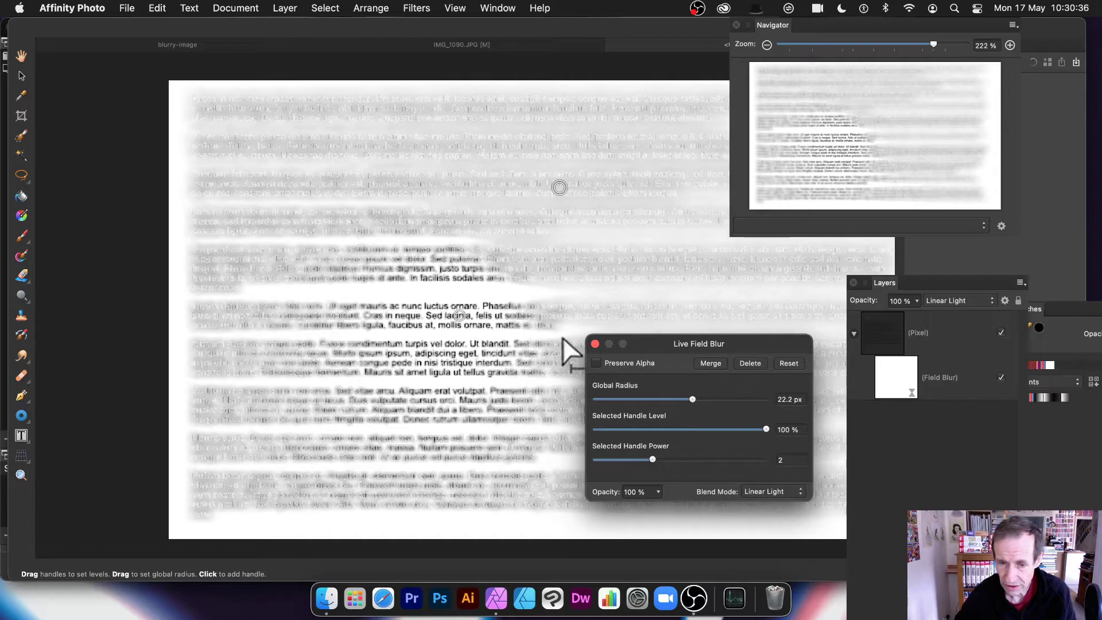
click(595, 344)
drag(942, 279, 756, 157)
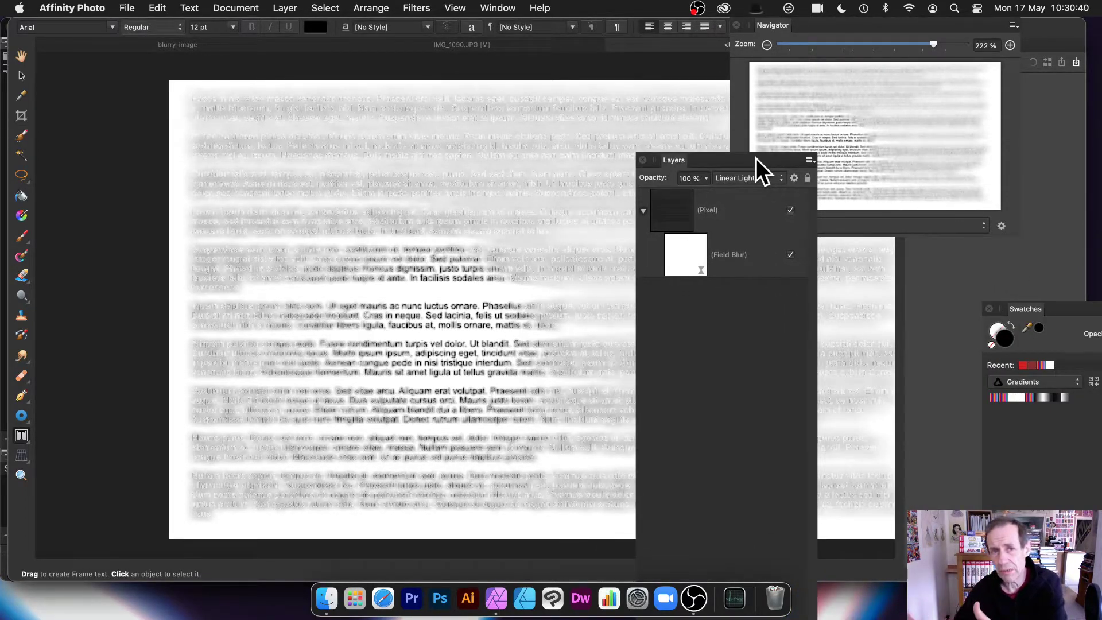
click(415, 8)
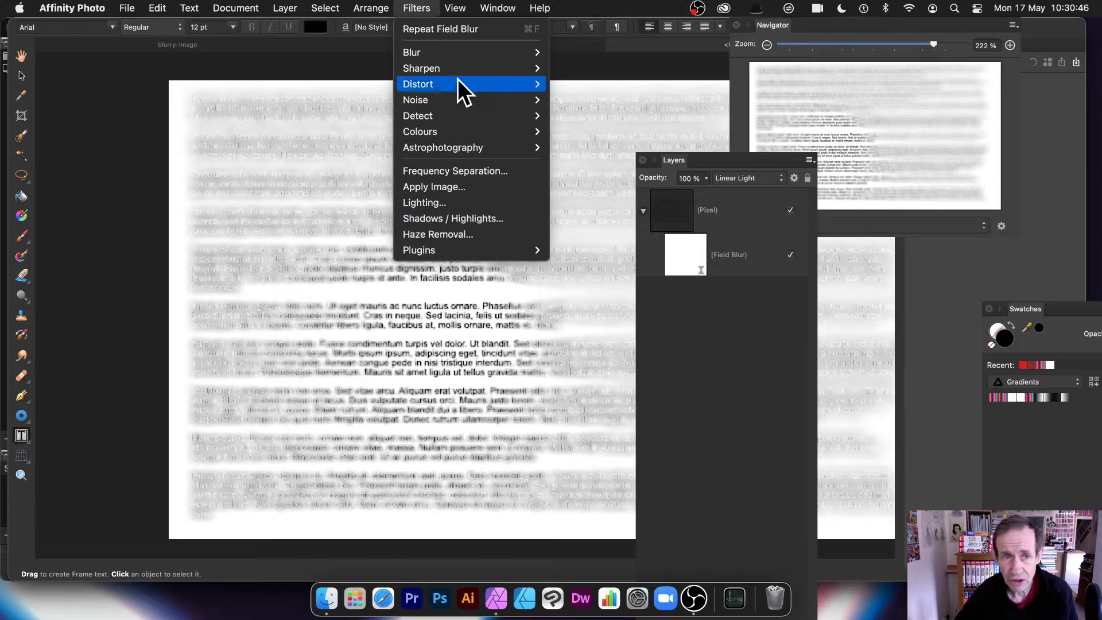
mouse_move(457, 52)
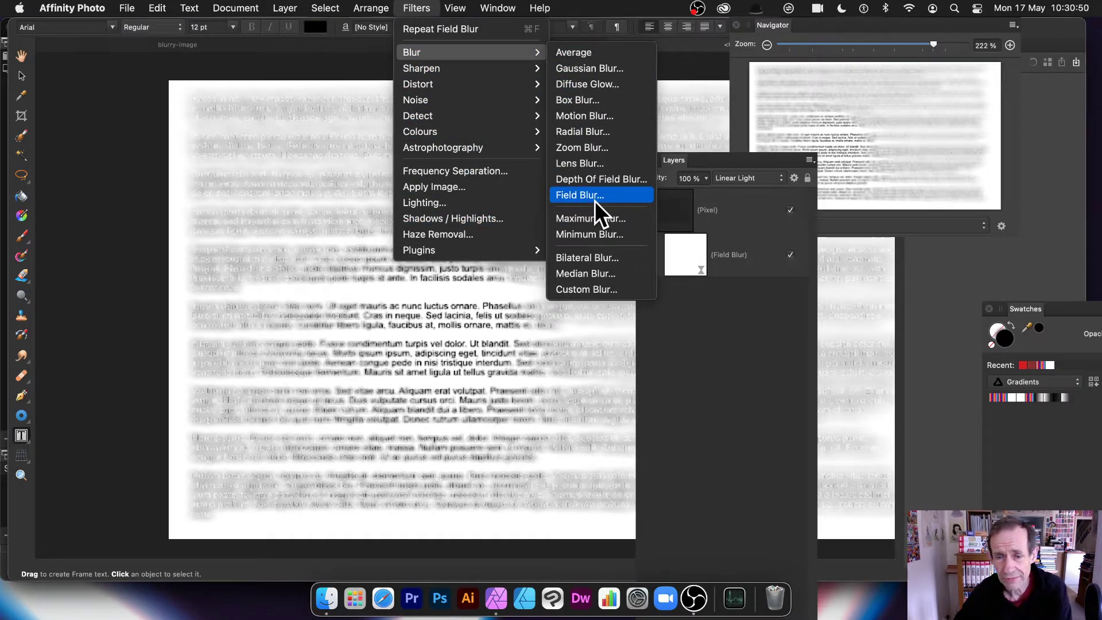
Reopen the Field Blur settings and move the window aside to uncover more text.
click(820, 413)
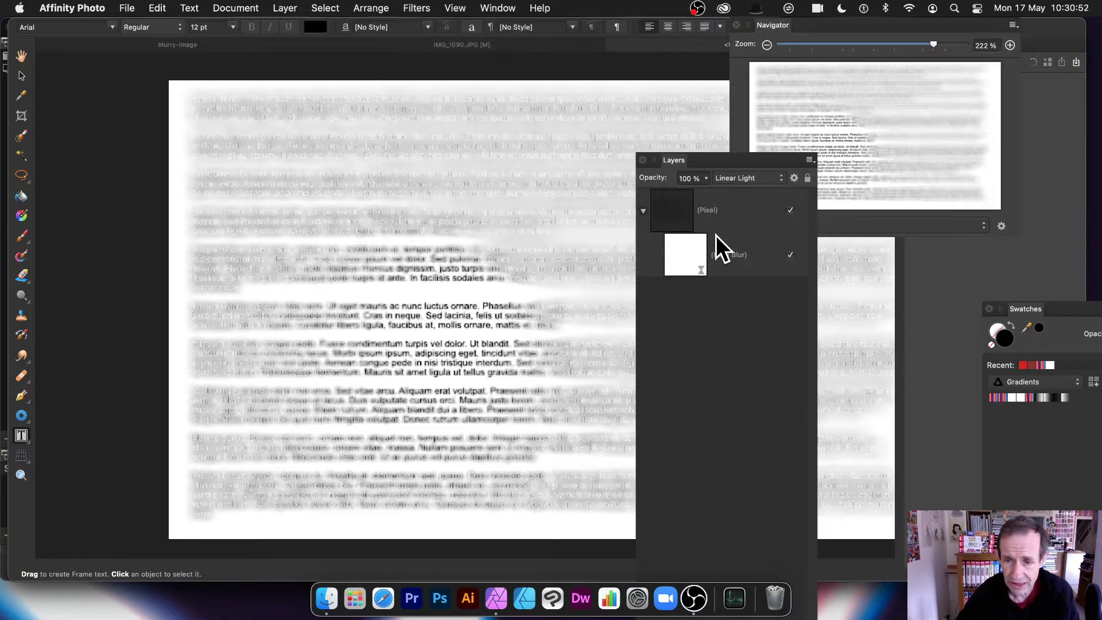
double_click(685, 254)
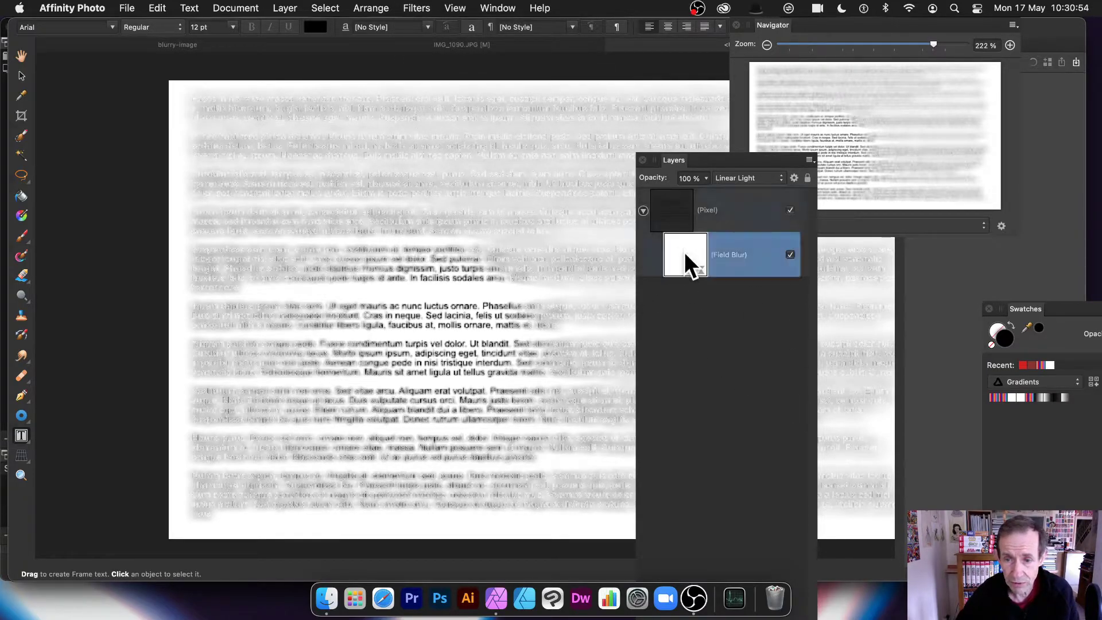
drag(793, 390, 466, 195)
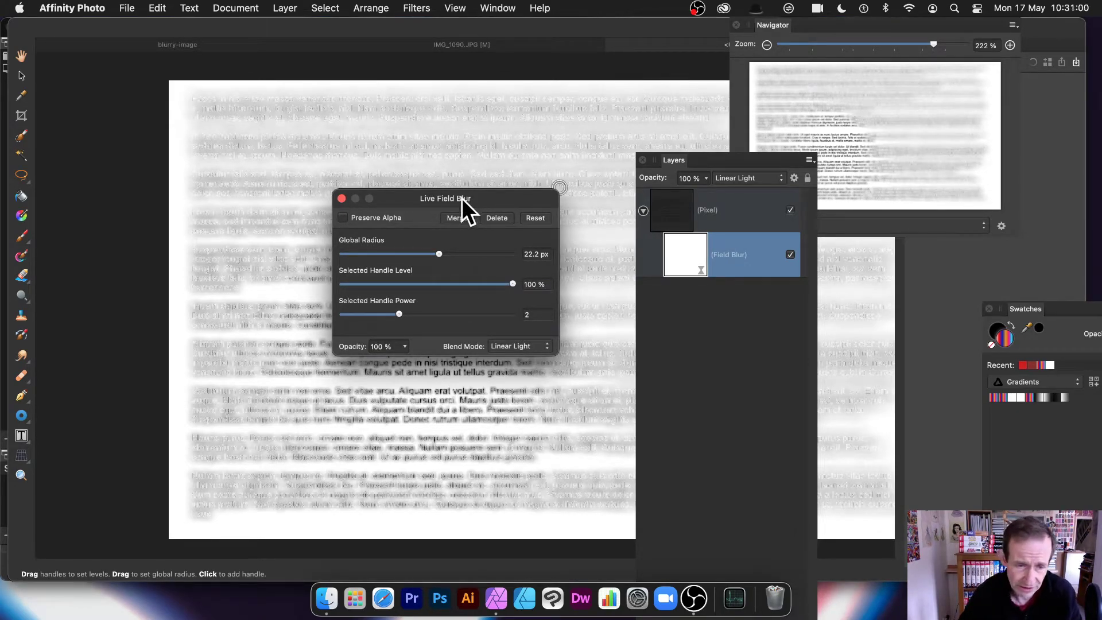
drag(432, 197, 610, 198)
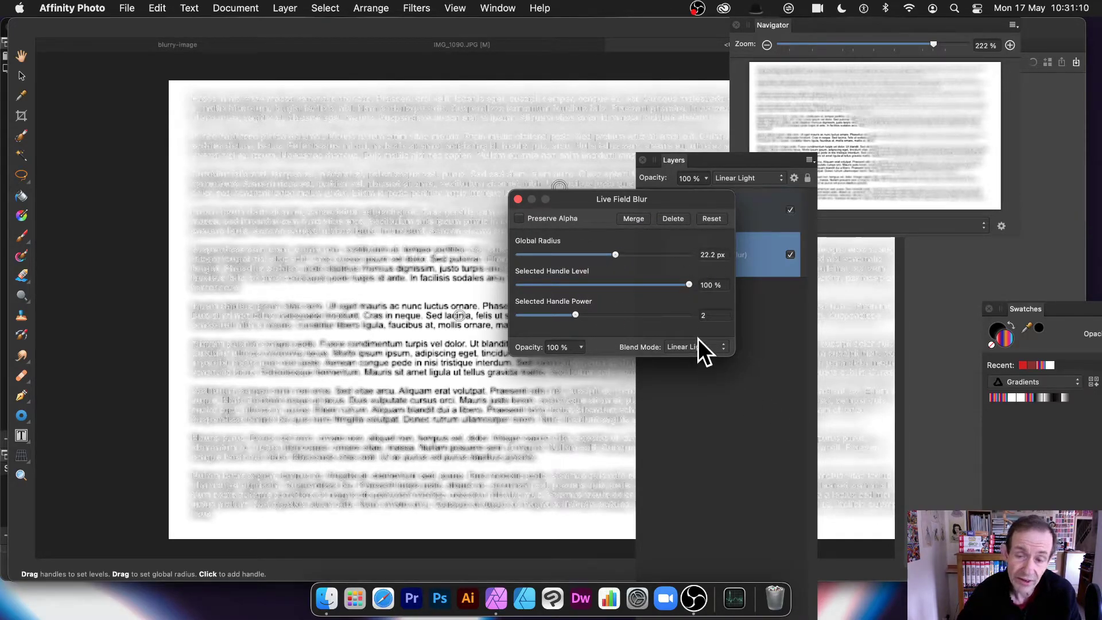
Close the settings and switch the Field Blur layer's blend mode to Contrast Negate.
click(518, 198)
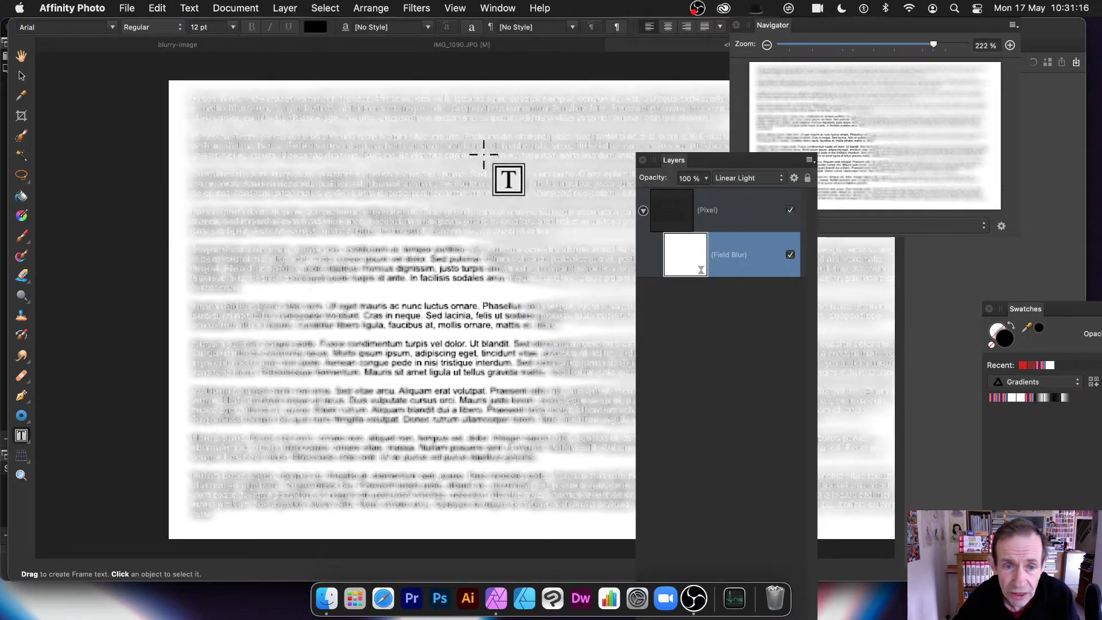
click(749, 184)
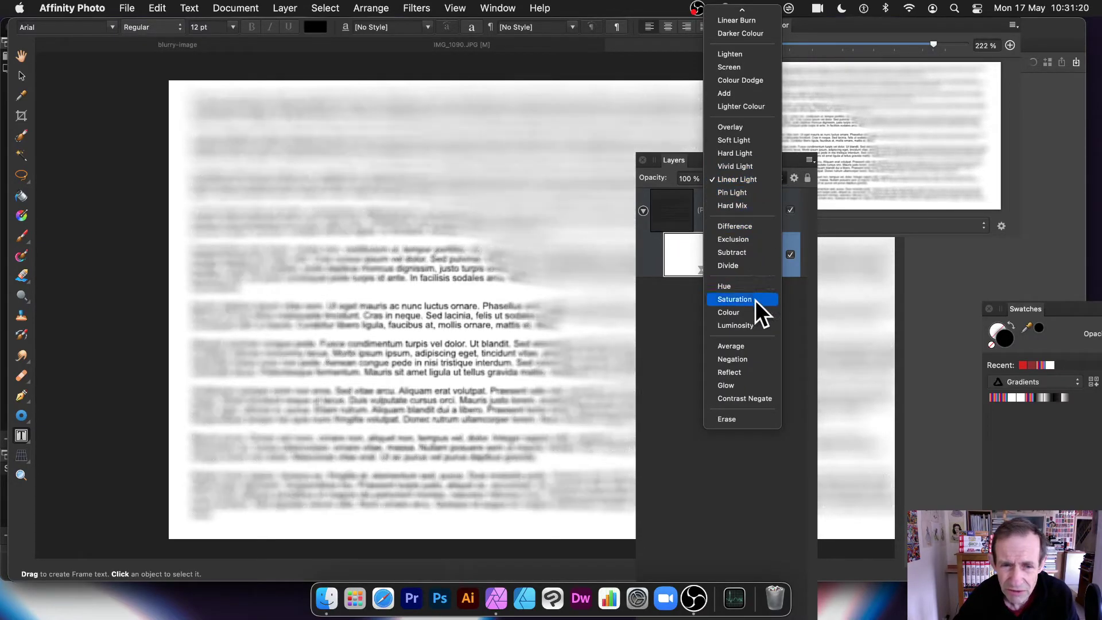
click(753, 397)
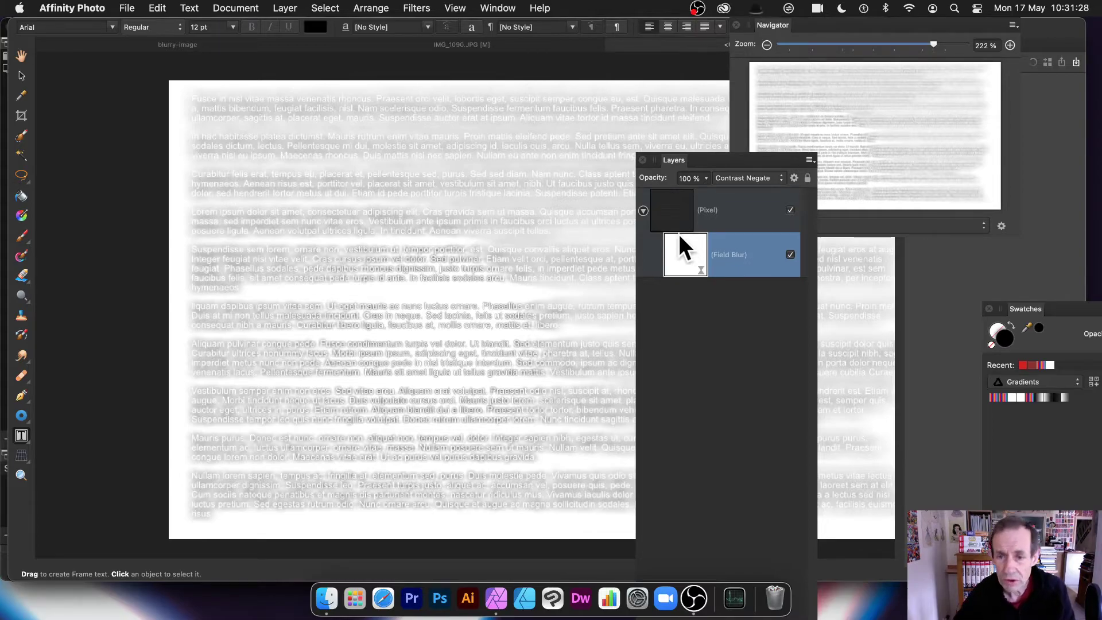
Duplicate the Field Blur layer, remove the copy, and briefly hide it to compare sharp text.
click(285, 8)
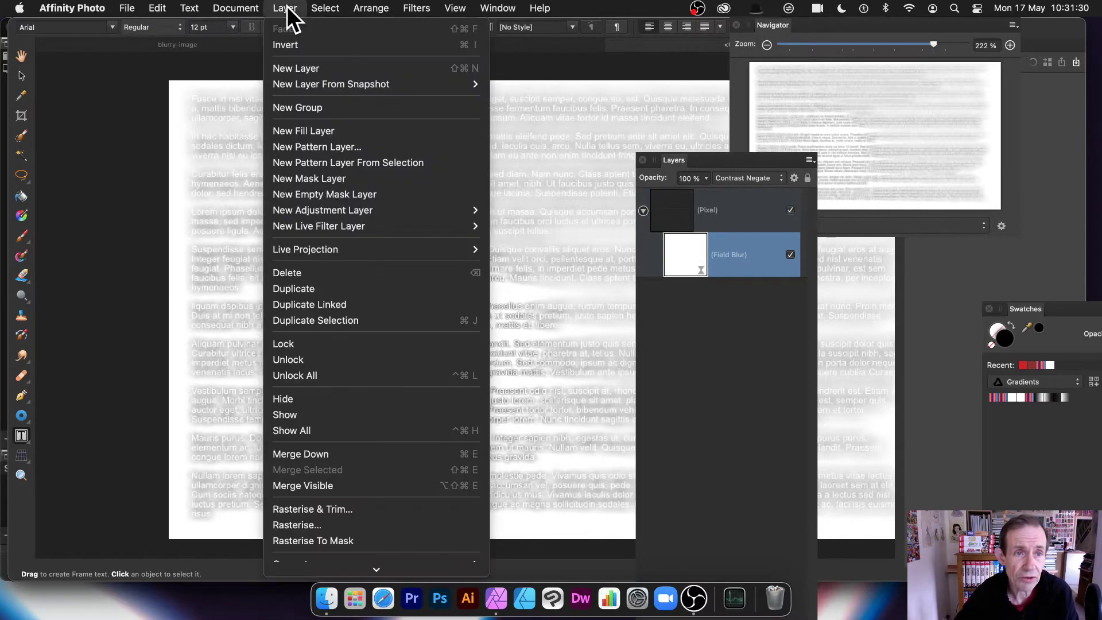
click(292, 284)
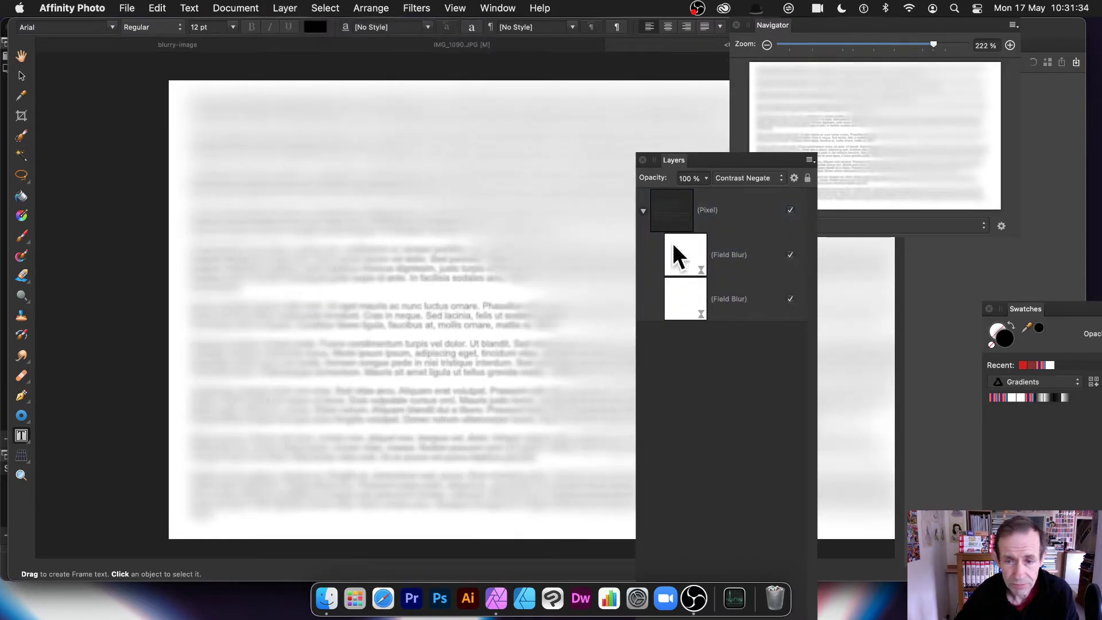
drag(660, 240, 632, 233)
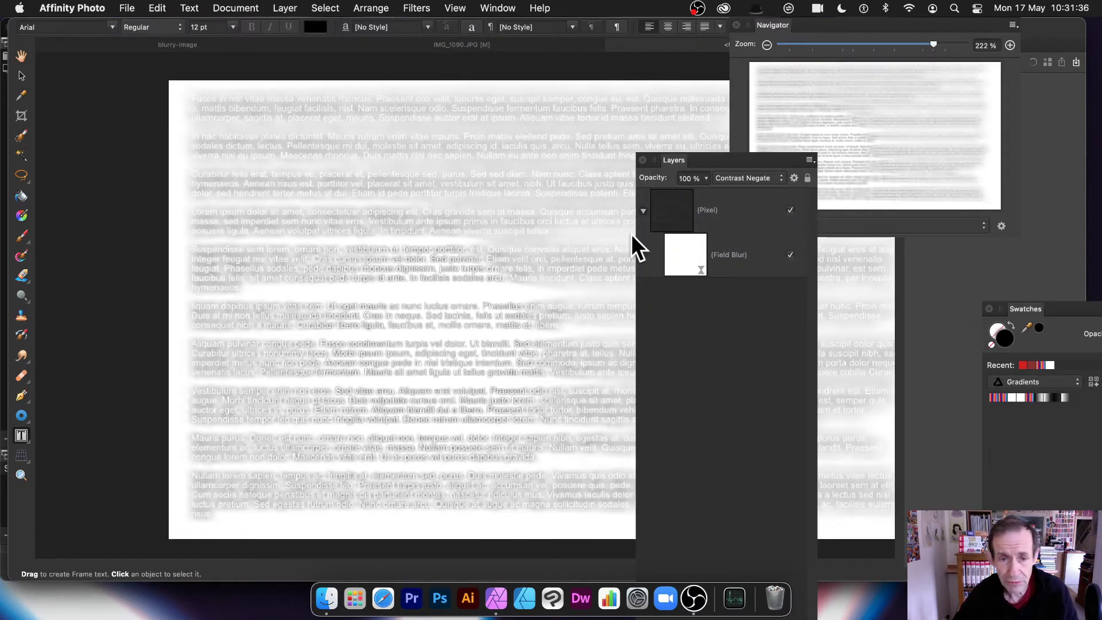
click(712, 254)
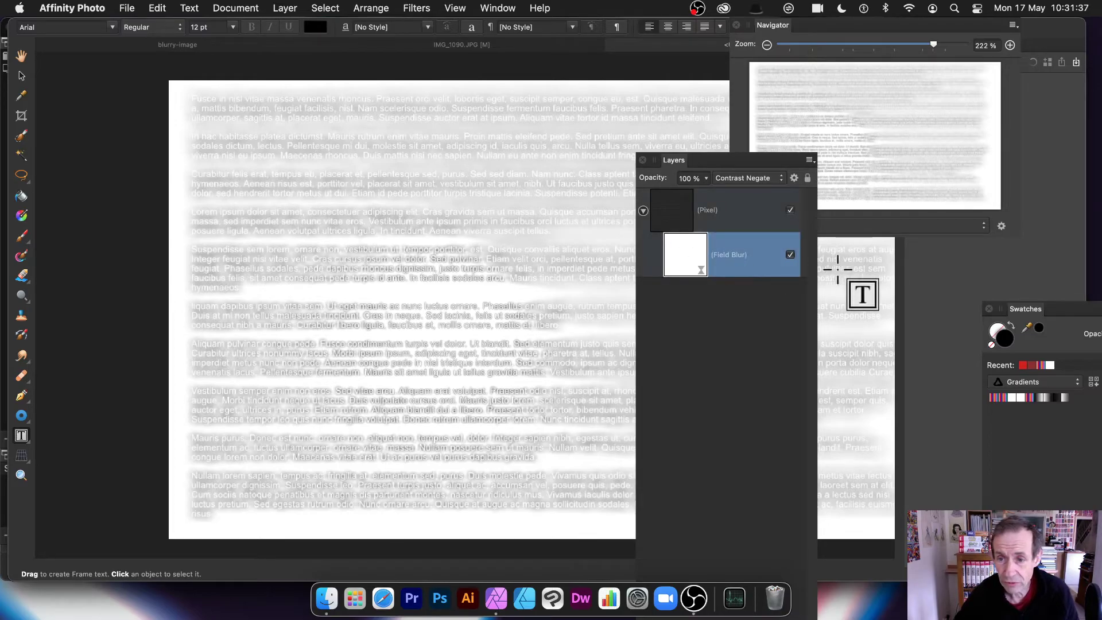
click(791, 254)
click(791, 255)
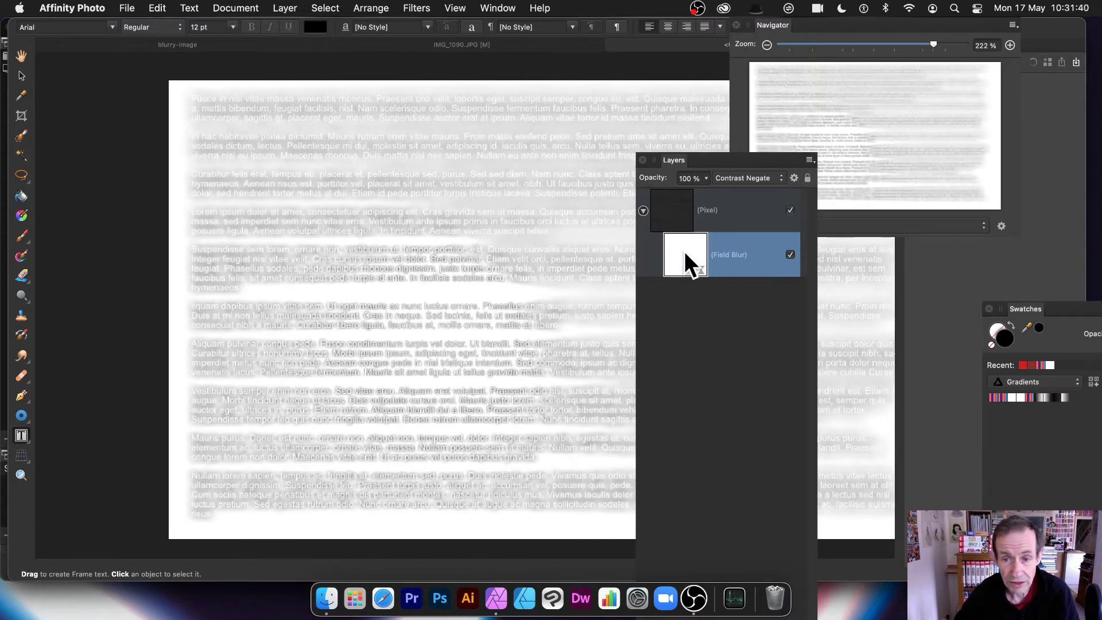
Set the Field Blur to a 14.1 px global radius with Overlay blend mode.
double_click(686, 254)
drag(853, 392, 542, 232)
drag(466, 288, 440, 288)
click(539, 380)
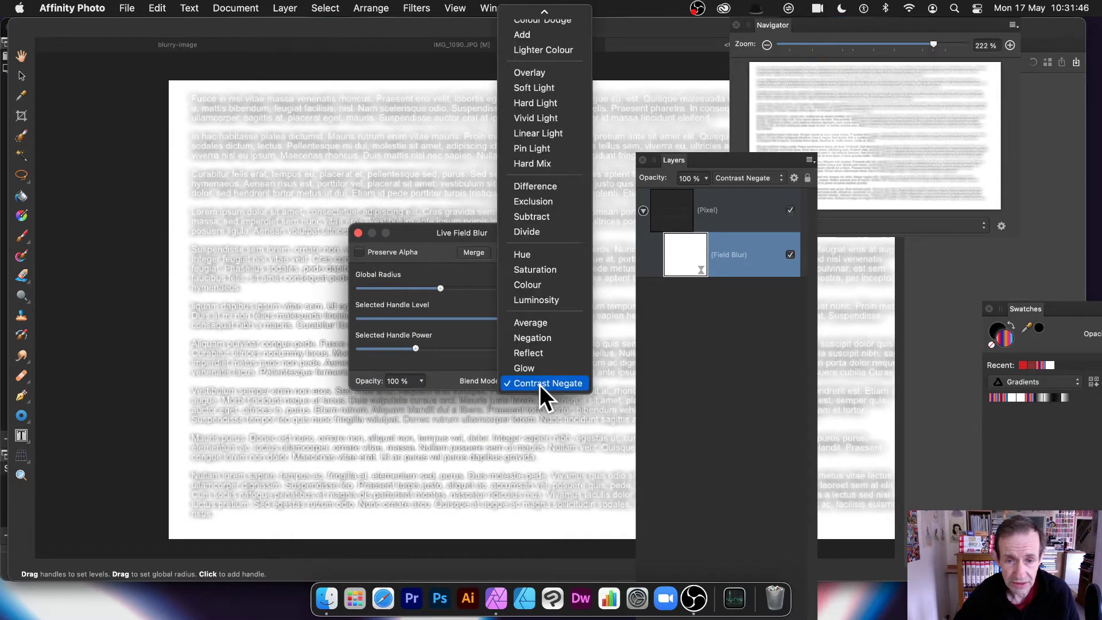
click(543, 77)
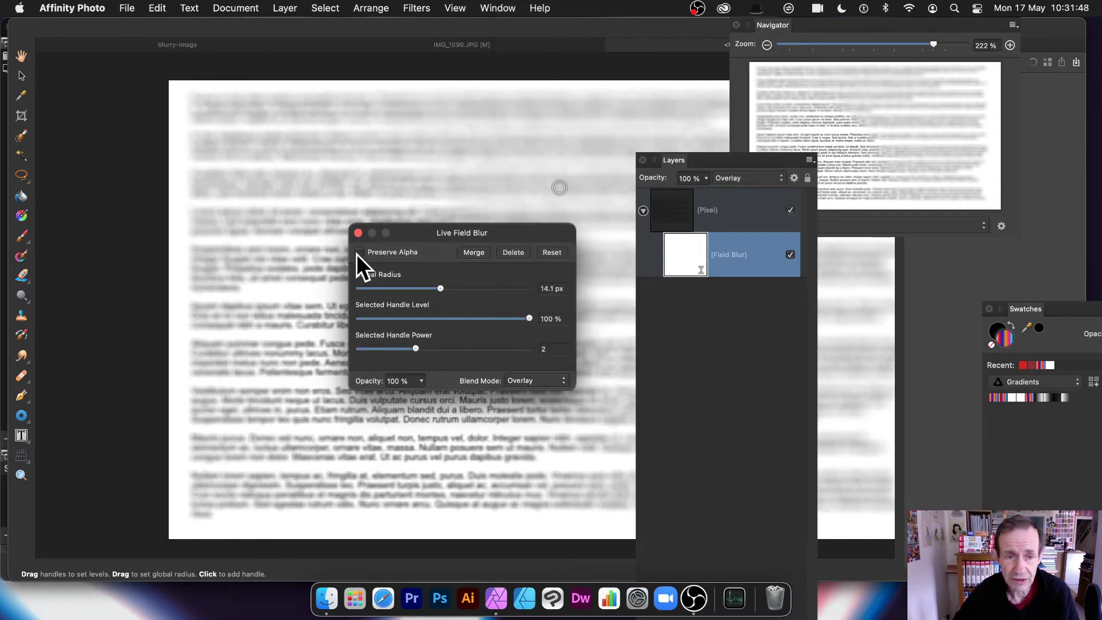
click(358, 232)
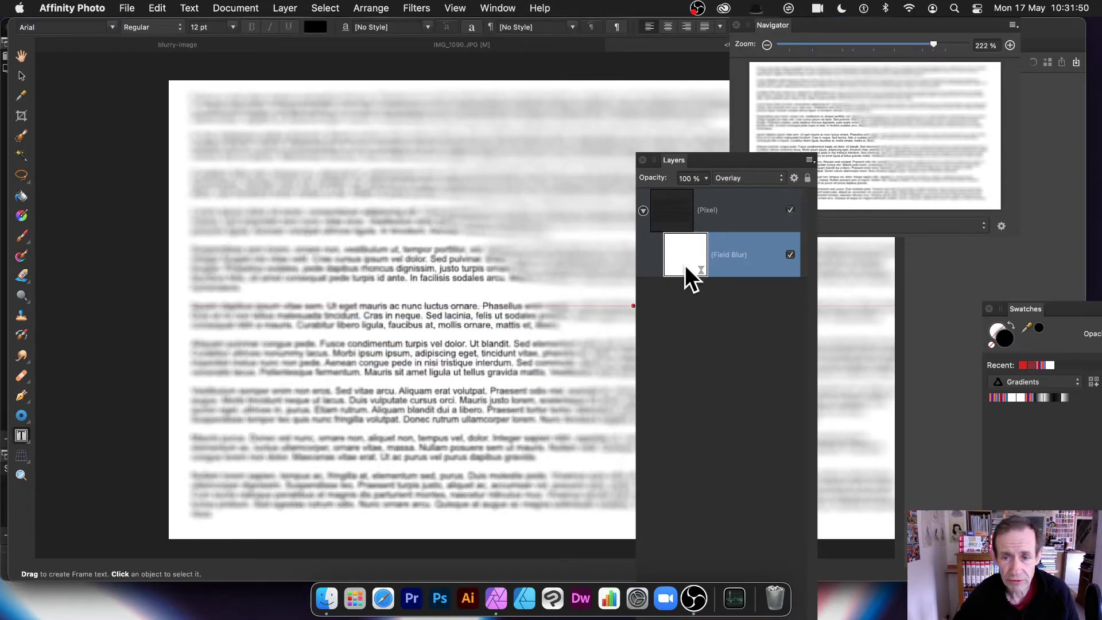